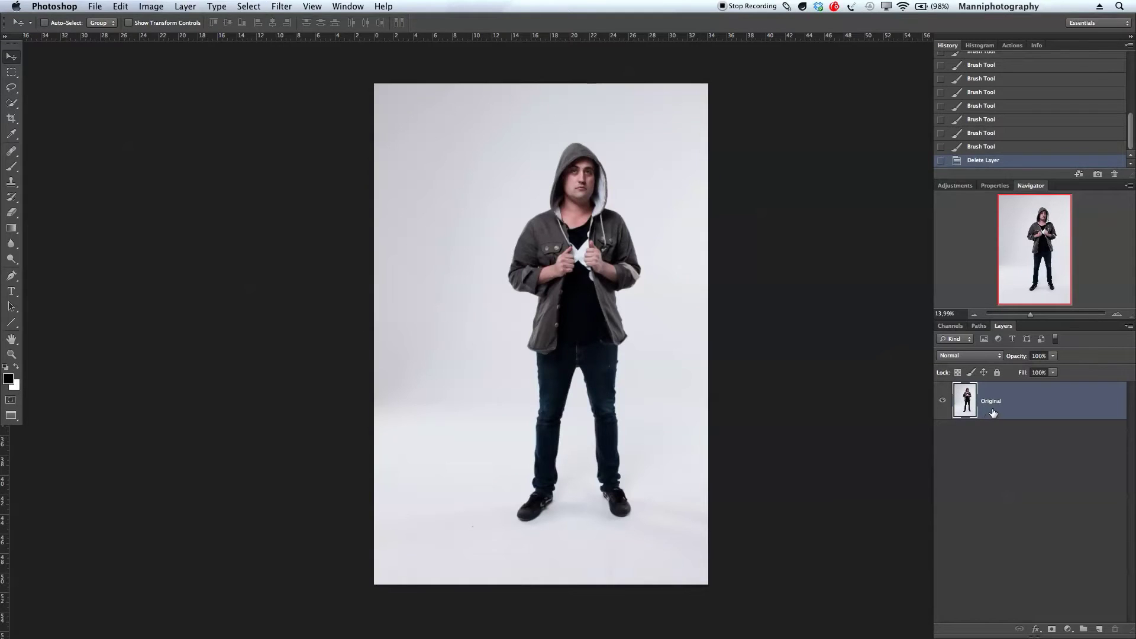
Step: Duplicate the Original layer and name the copy SHADOW
{"action": "left_click_drag", "start_coordinate": [993, 413], "coordinate": [1098, 628]}
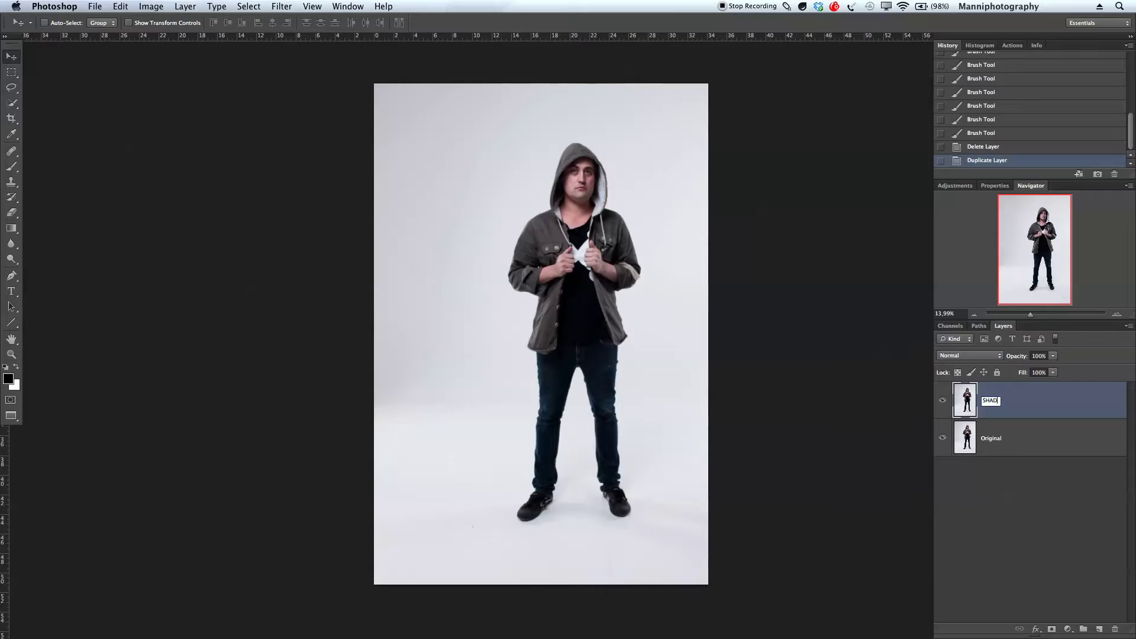
{"action": "key", "text": "Return"}
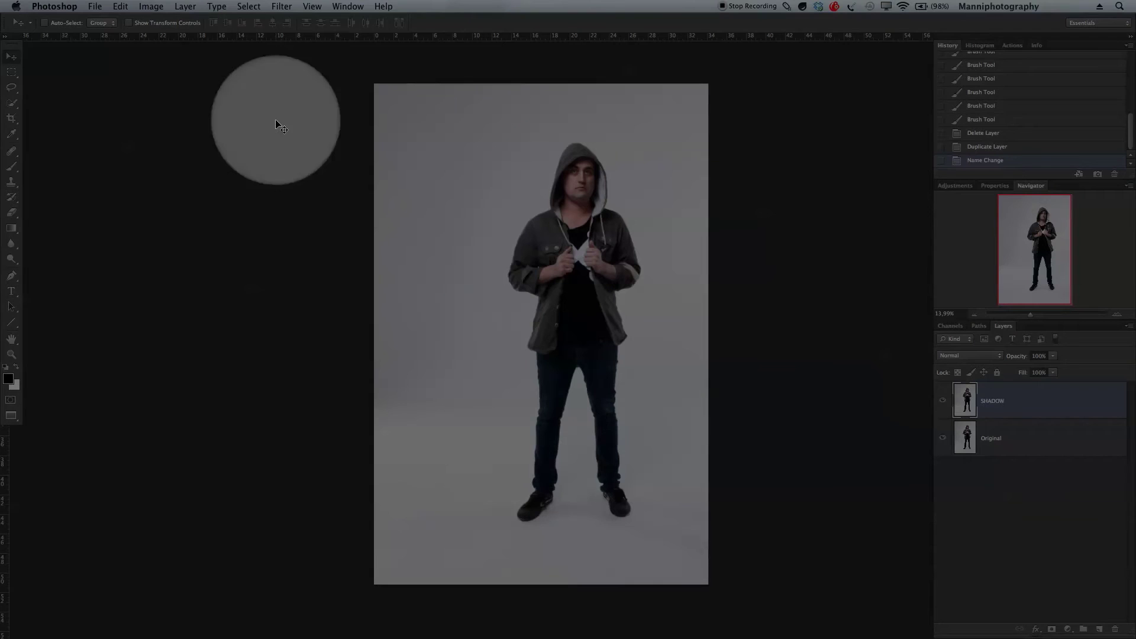
Step: Select the hooded man with the Quick Selection tool, subtracting the background area between his legs
{"action": "left_click", "coordinate": [12, 103]}
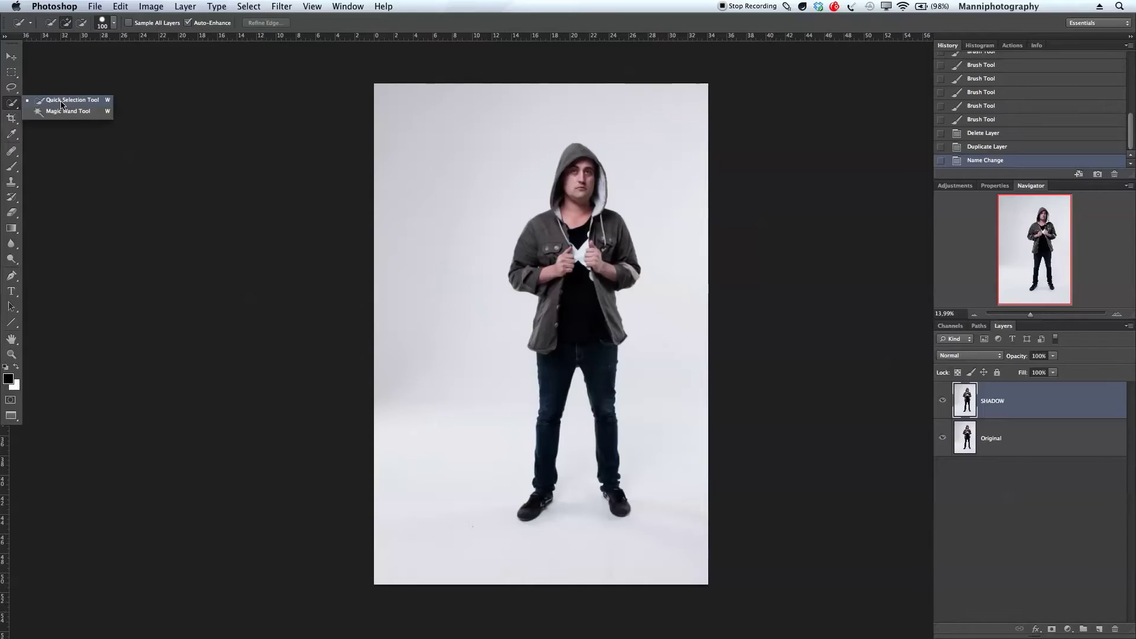
{"action": "left_click", "coordinate": [58, 100]}
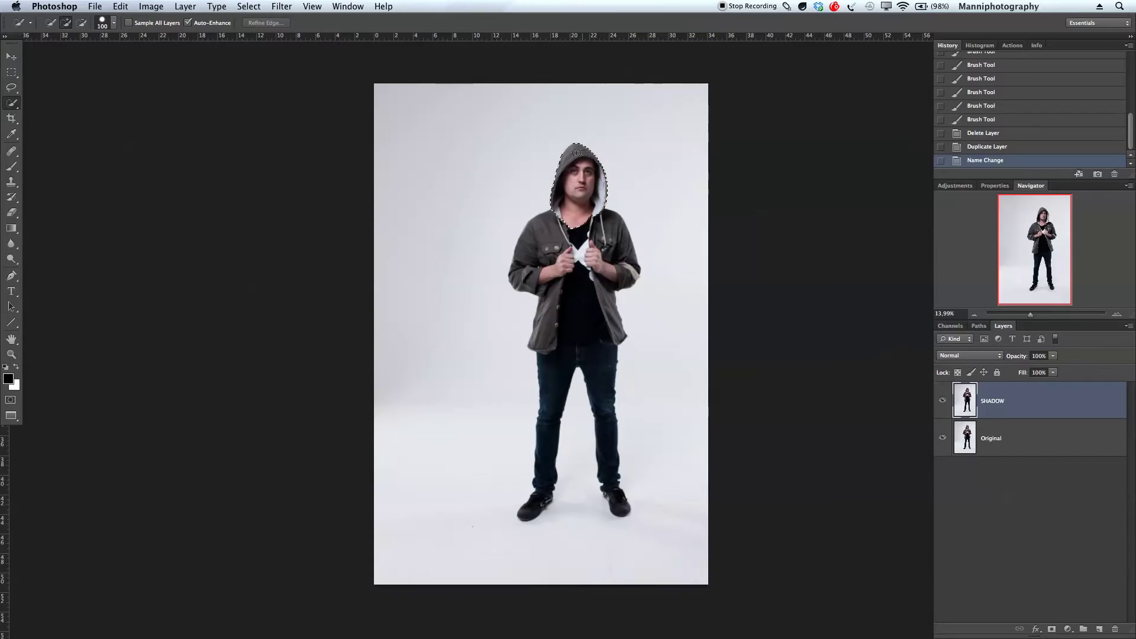
{"action": "left_click", "coordinate": [613, 259]}
{"action": "mouse_move", "coordinate": [565, 353]}
{"action": "left_mouse_down"}
{"action": "mouse_move", "coordinate": [588, 362]}
{"action": "mouse_move", "coordinate": [600, 409]}
{"action": "left_mouse_up"}
{"action": "left_click", "coordinate": [543, 449]}
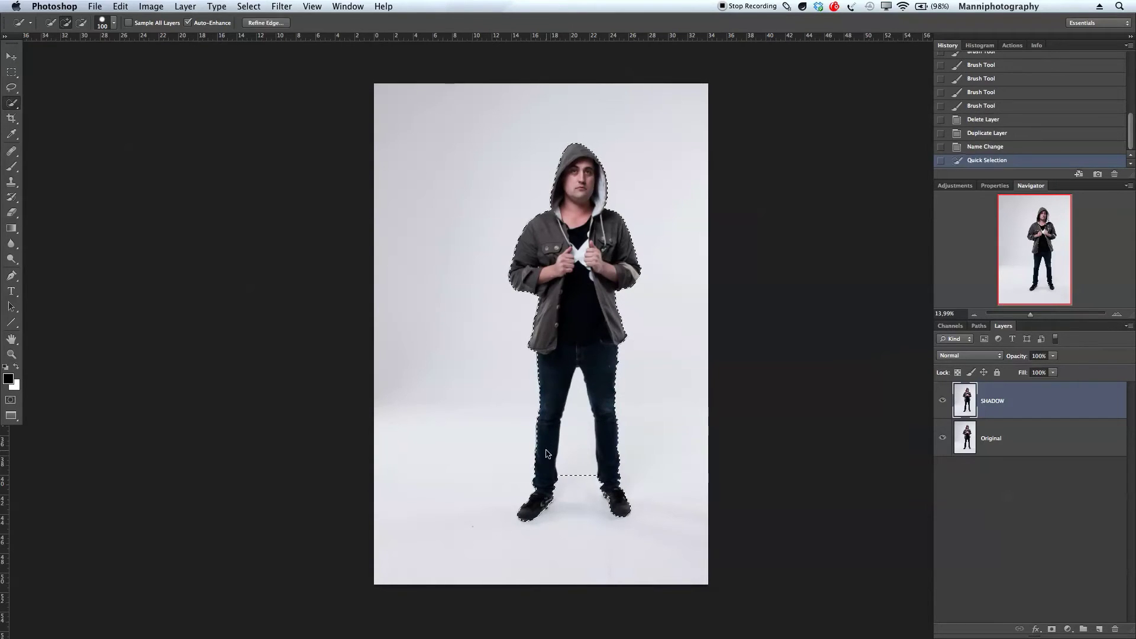
{"action": "key", "text": "alt"}
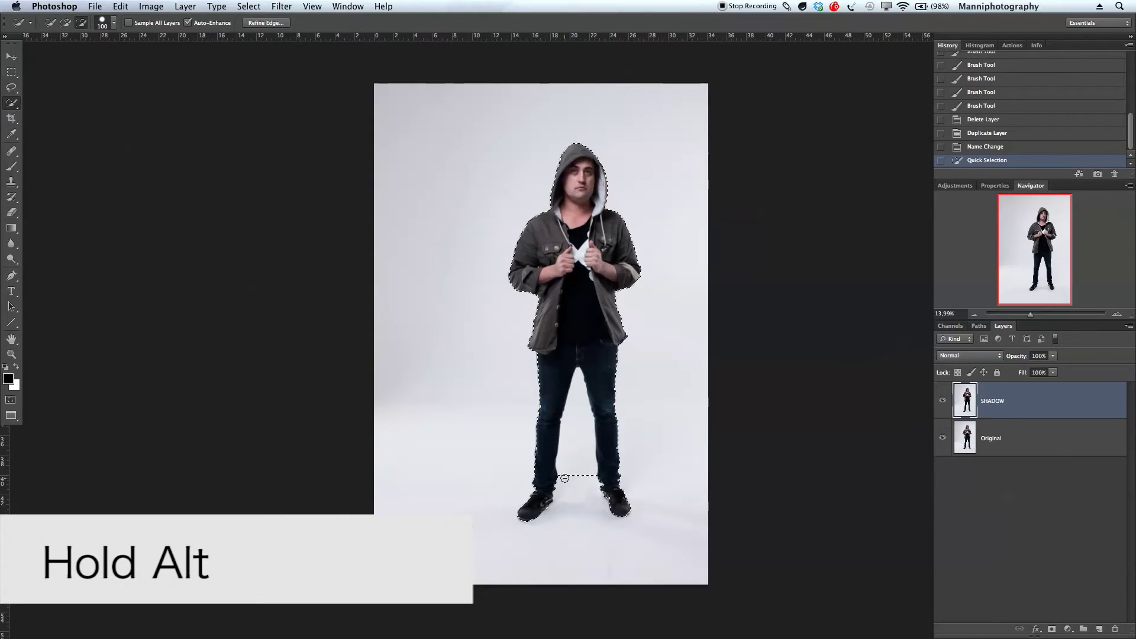
{"action": "left_click", "coordinate": [564, 478], "text": "alt"}
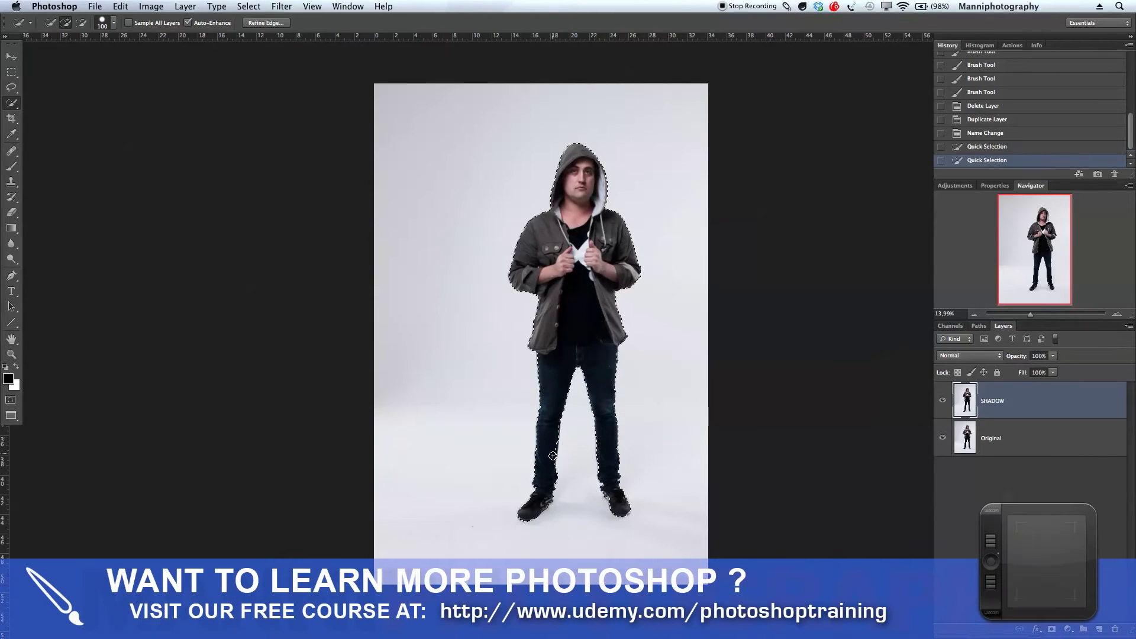
{"action": "left_click_drag", "start_coordinate": [555, 454], "coordinate": [625, 463]}
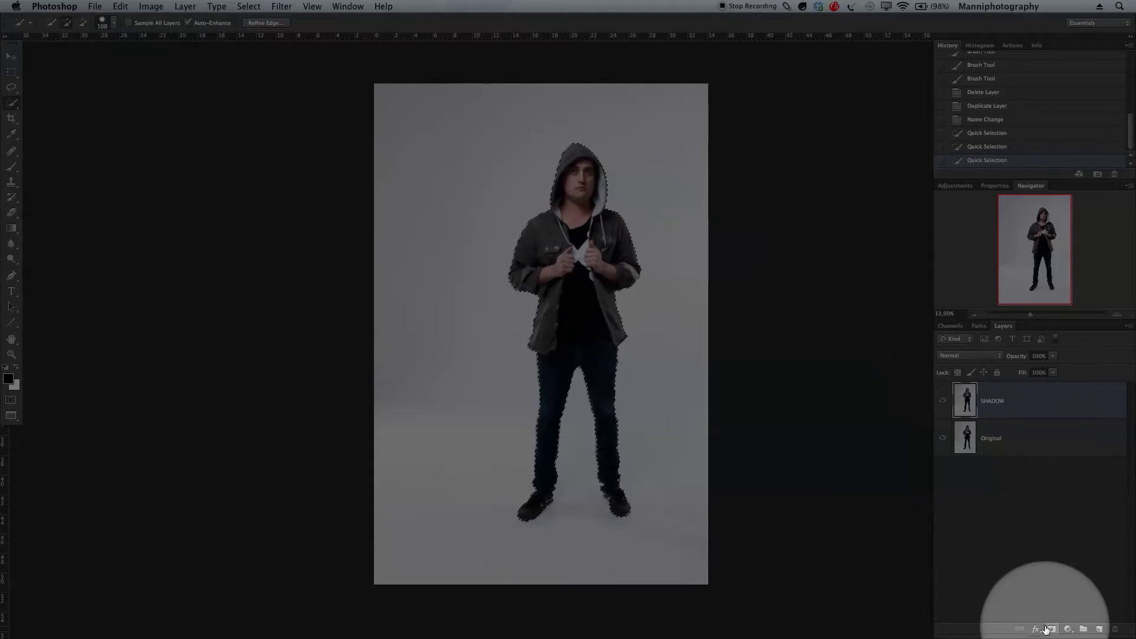
Step: Mask the SHADOW layer with the selection and check the cutout by briefly hiding the Original layer
{"action": "left_click", "coordinate": [1048, 629]}
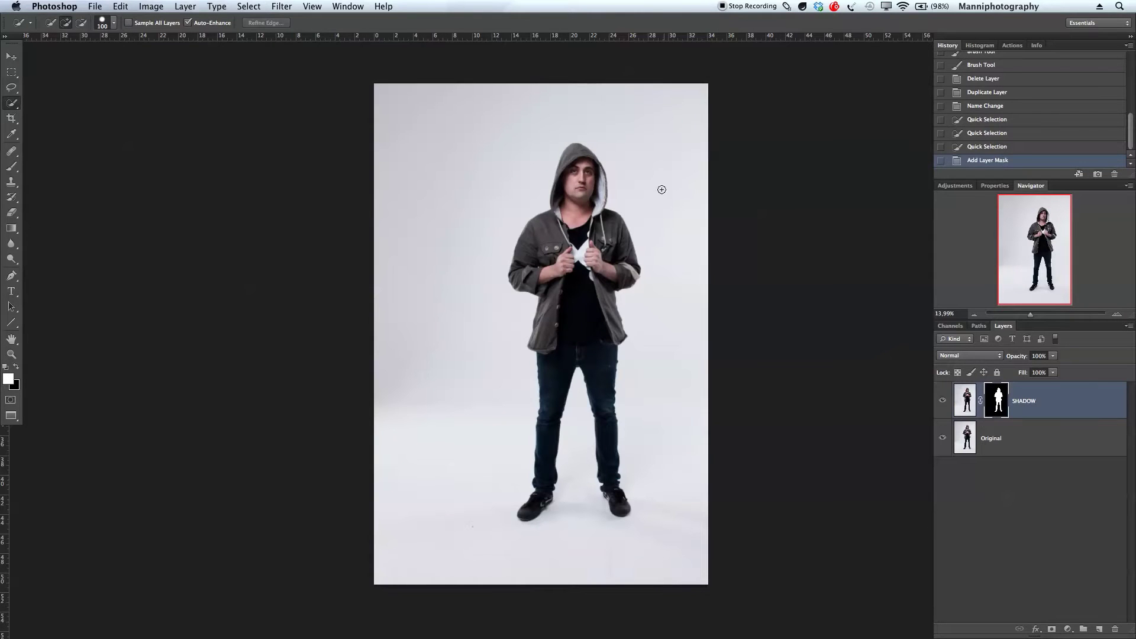
{"action": "left_click", "coordinate": [942, 437]}
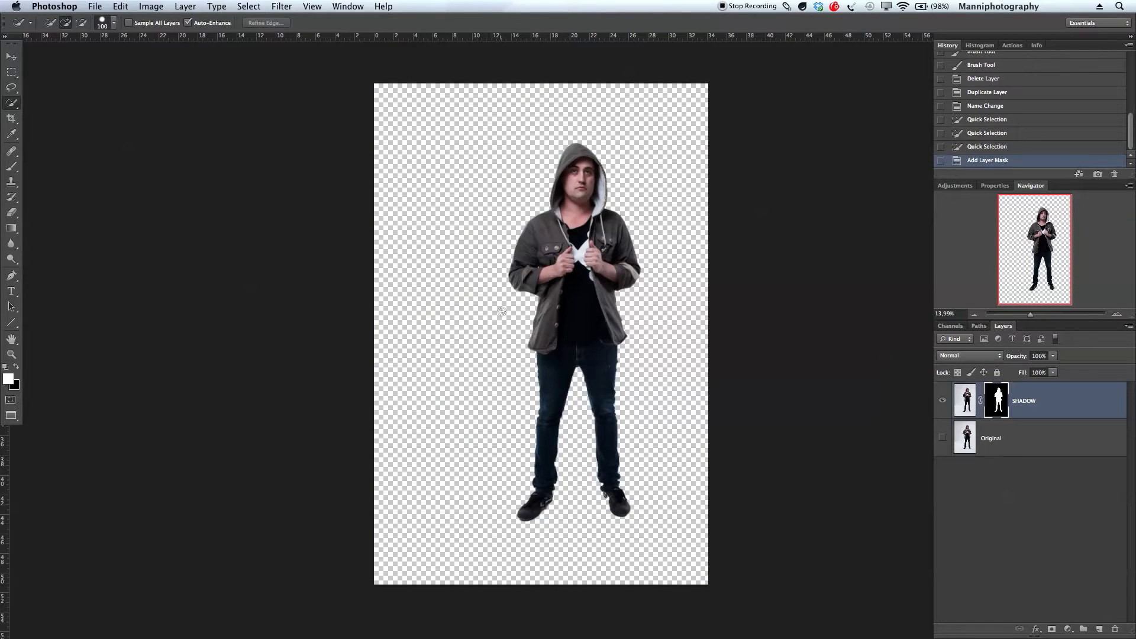
{"action": "left_click", "coordinate": [942, 438]}
Step: Select the man's whole figure again on the SHADOW layer with the Quick Selection tool, including legs and shoes
{"action": "left_click", "coordinate": [1028, 439]}
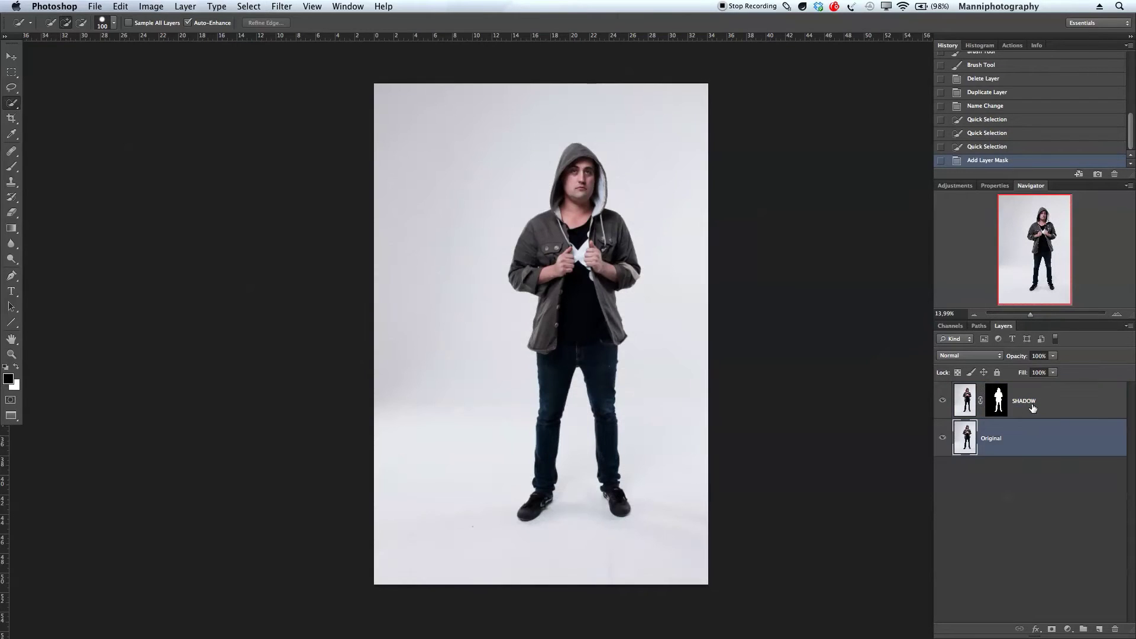
{"action": "left_click", "coordinate": [1059, 400]}
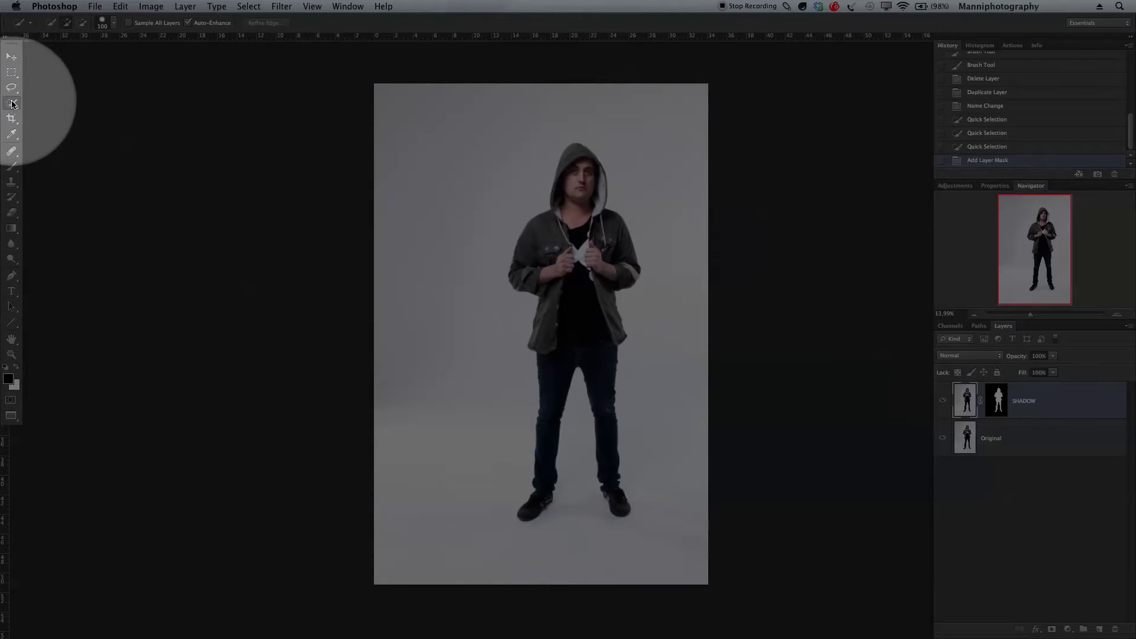
{"action": "left_click", "coordinate": [14, 104]}
{"action": "left_click", "coordinate": [65, 100]}
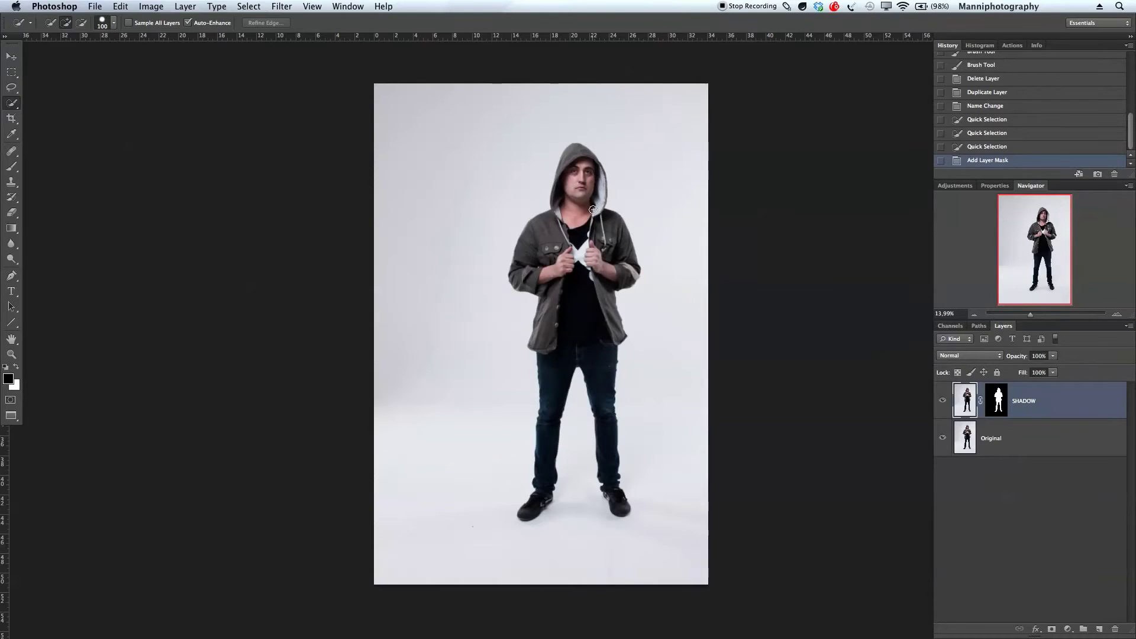
{"action": "left_click_drag", "start_coordinate": [591, 204], "coordinate": [584, 273]}
{"action": "mouse_move", "coordinate": [581, 235]}
{"action": "left_mouse_down"}
{"action": "mouse_move", "coordinate": [613, 257]}
{"action": "mouse_move", "coordinate": [614, 244]}
{"action": "mouse_move", "coordinate": [620, 273]}
{"action": "mouse_move", "coordinate": [568, 292]}
{"action": "left_mouse_up"}
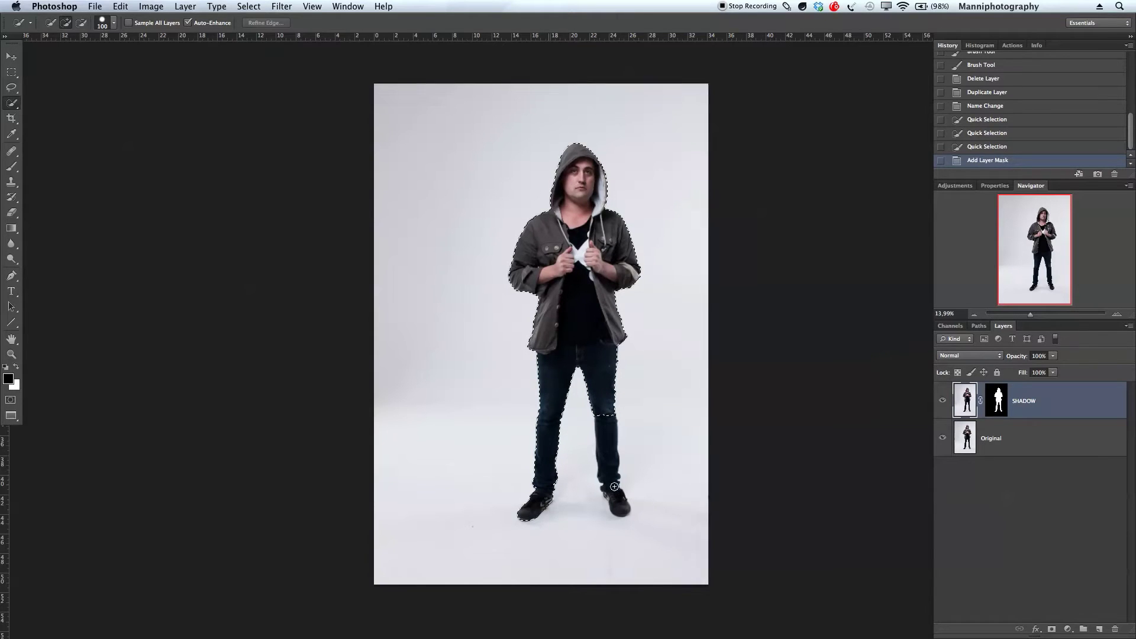
{"action": "mouse_move", "coordinate": [625, 494]}
{"action": "left_mouse_down"}
{"action": "mouse_move", "coordinate": [614, 477]}
{"action": "mouse_move", "coordinate": [624, 474]}
{"action": "left_mouse_up"}
{"action": "left_click_drag", "start_coordinate": [614, 500], "coordinate": [609, 495]}
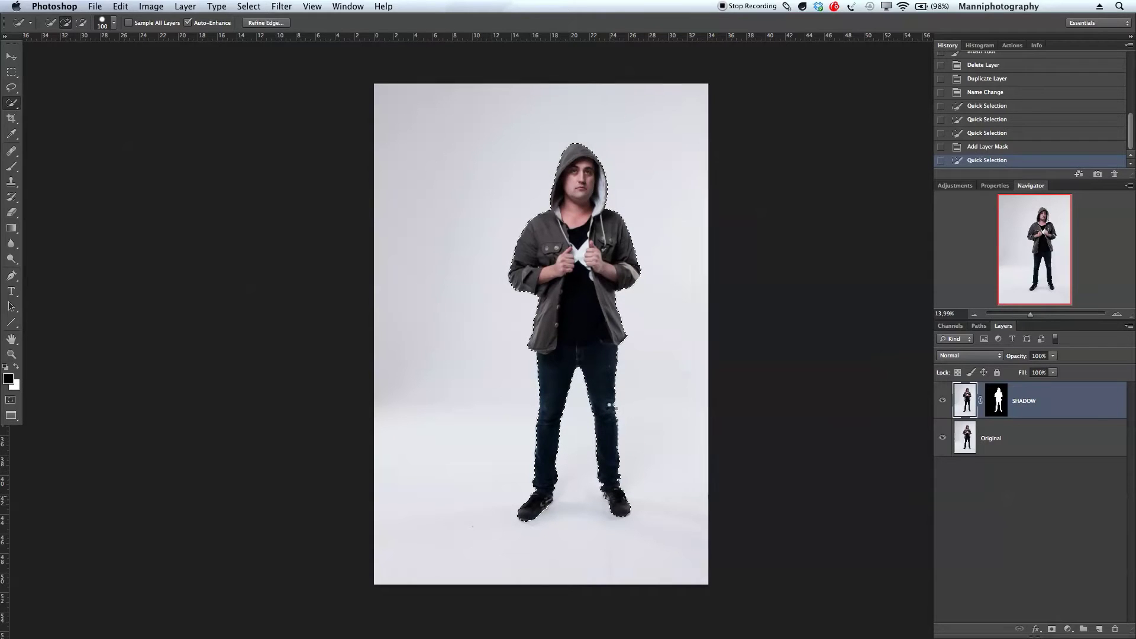
{"action": "left_click_drag", "start_coordinate": [622, 411], "coordinate": [601, 391]}
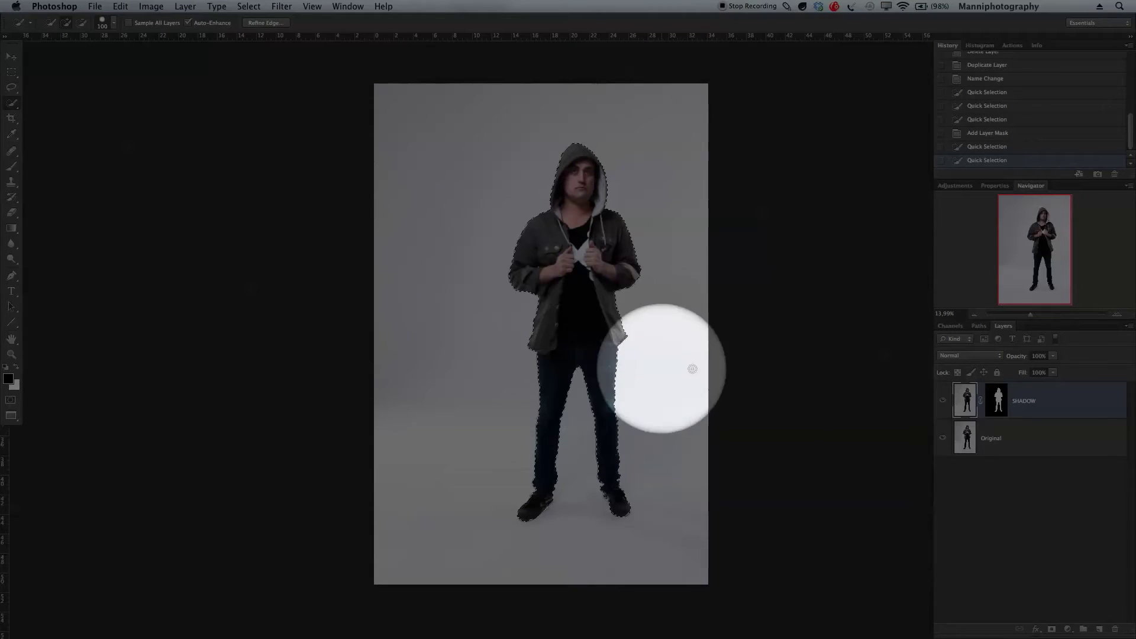
Step: Create a new layer, fill the man-shaped selection with black at 100% opacity, and deselect
{"action": "left_click", "coordinate": [1098, 630]}
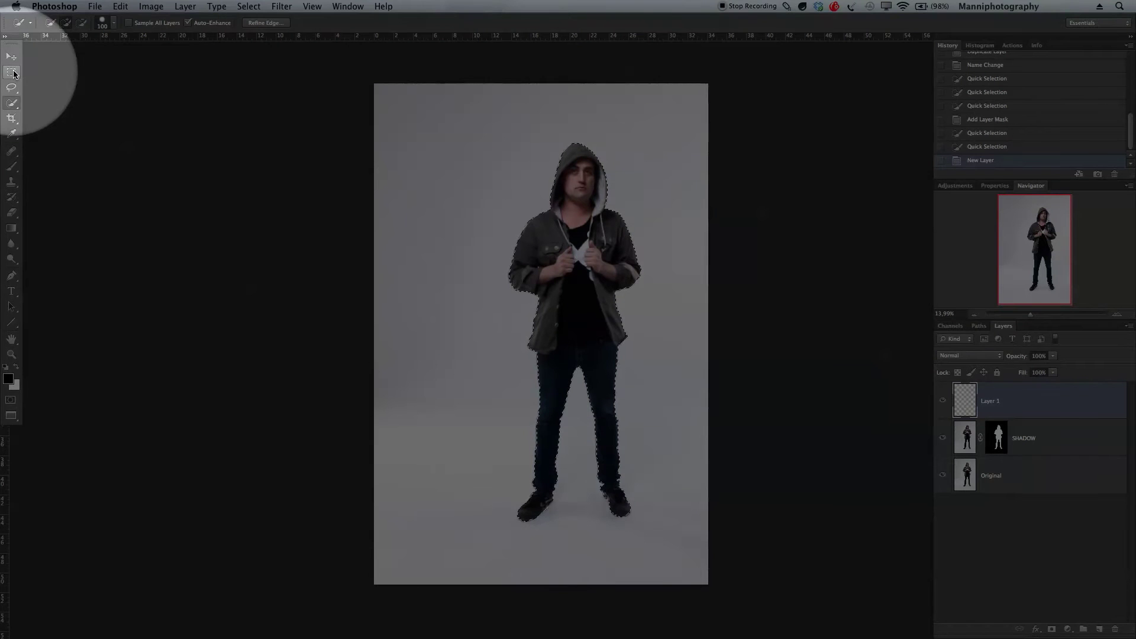
{"action": "left_click", "coordinate": [12, 72]}
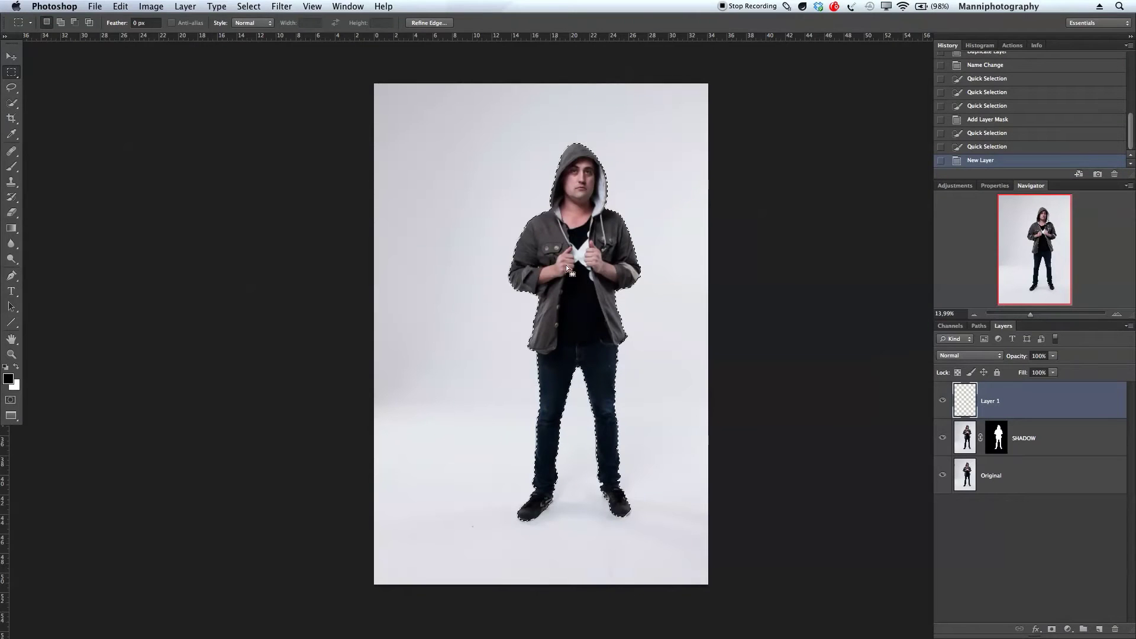
{"action": "right_click", "coordinate": [565, 248]}
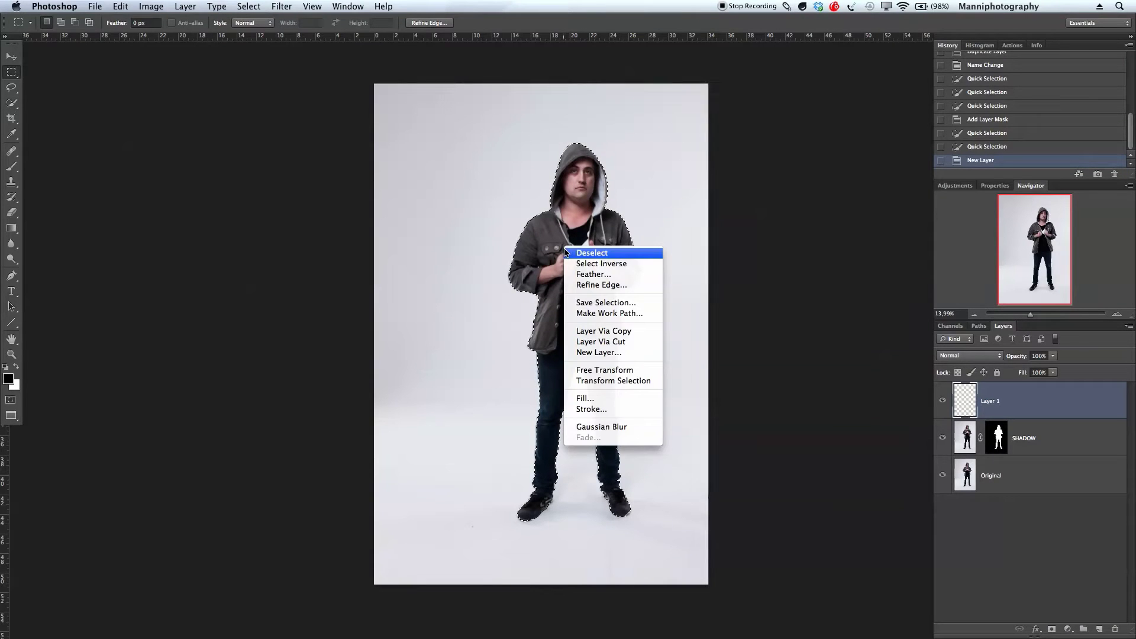
{"action": "left_click", "coordinate": [586, 399]}
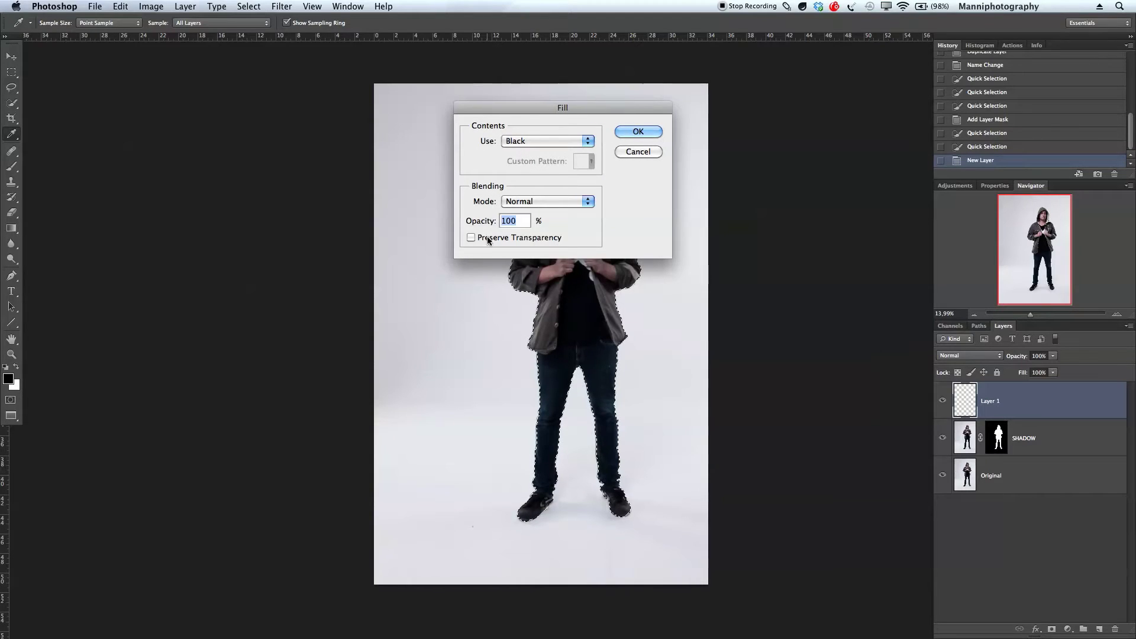
{"action": "left_click", "coordinate": [539, 140]}
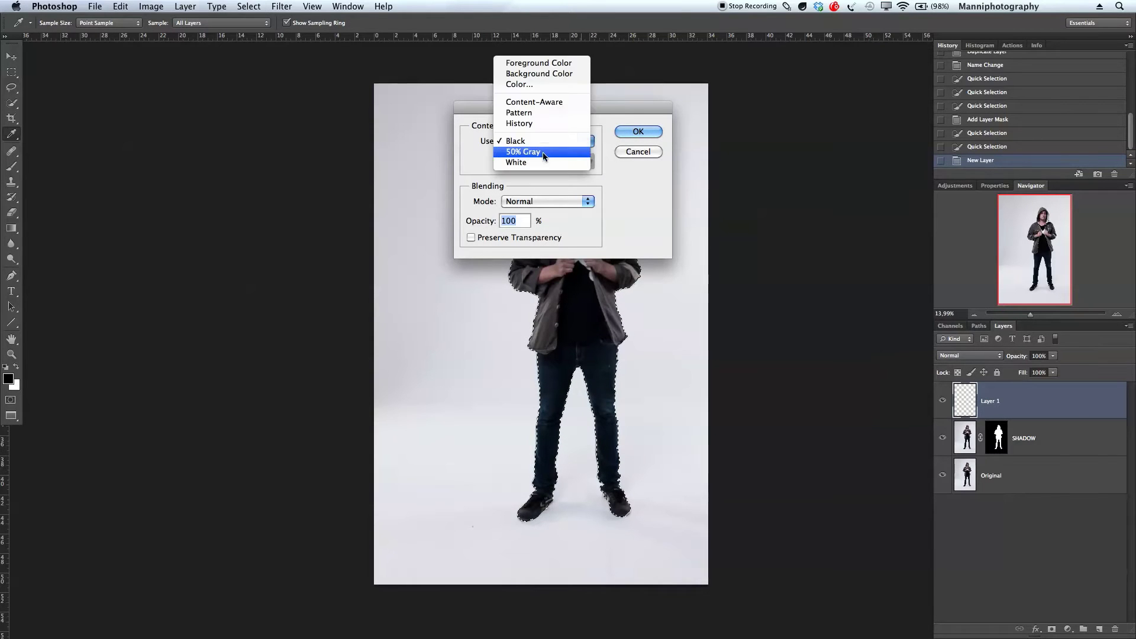
{"action": "left_click", "coordinate": [540, 141]}
{"action": "left_click", "coordinate": [642, 132]}
{"action": "key", "text": "m"}
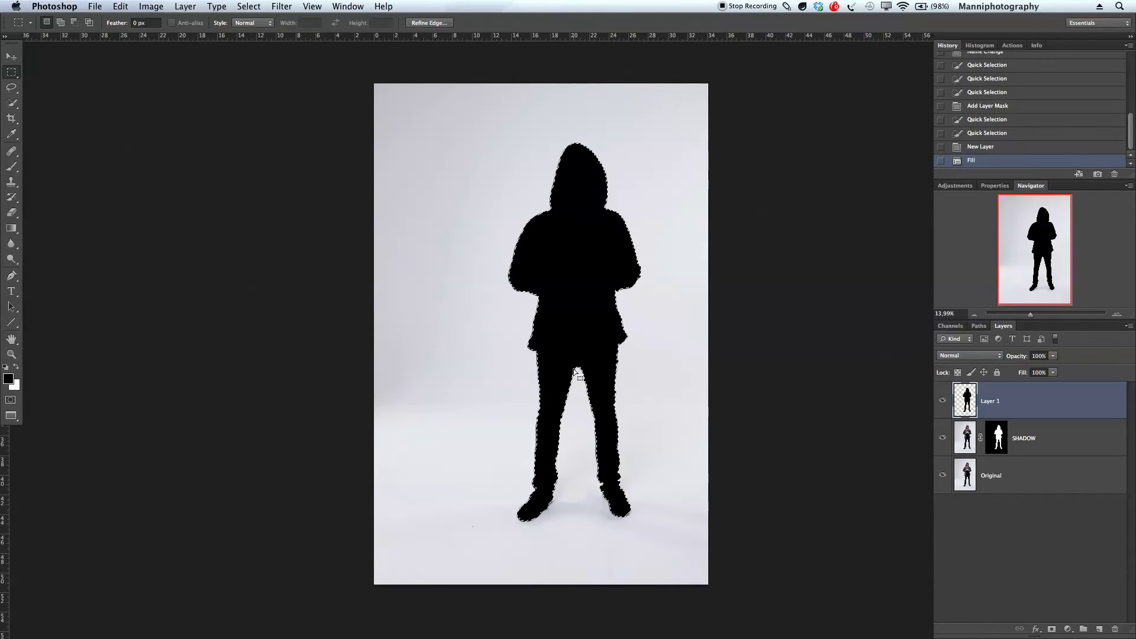
{"action": "key", "text": "super+d"}
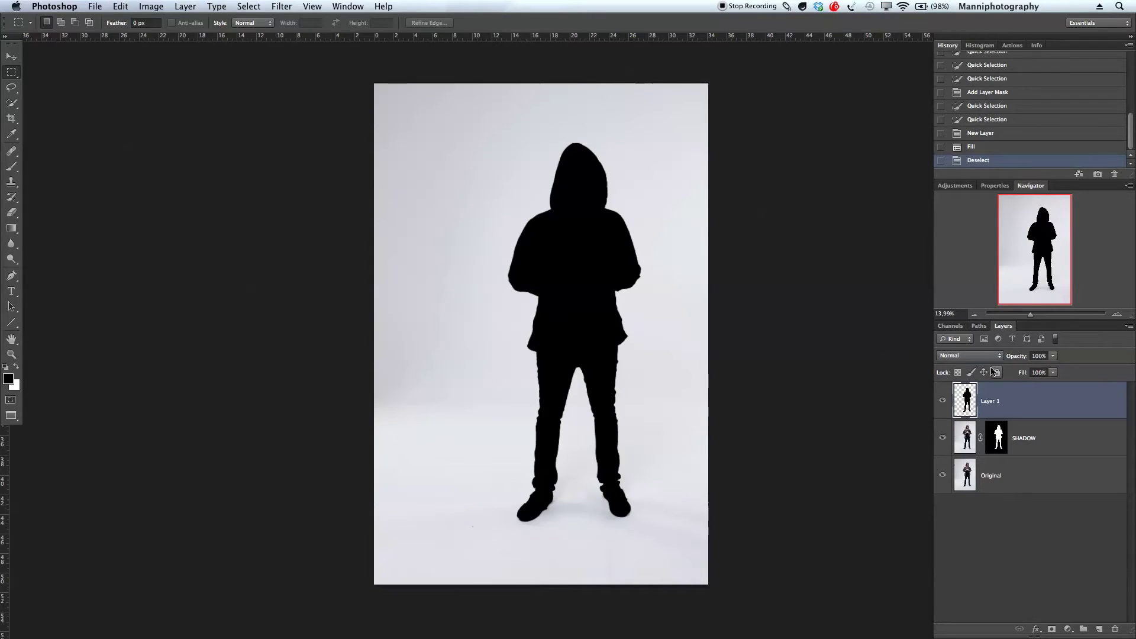
Step: Rename the black silhouette layer Shadow Layer and move it beneath the masked SHADOW layer
{"action": "double_click", "coordinate": [990, 402]}
{"action": "type", "text": "Shadow Layer"}
{"action": "key", "text": "Return"}
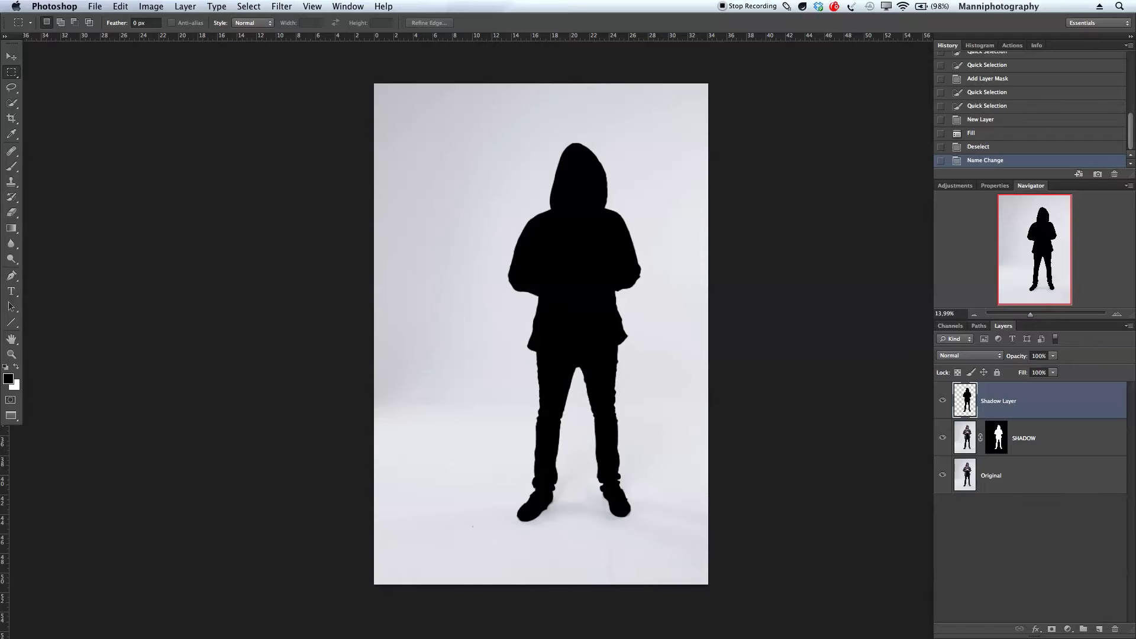
{"action": "left_click_drag", "start_coordinate": [973, 393], "coordinate": [973, 452]}
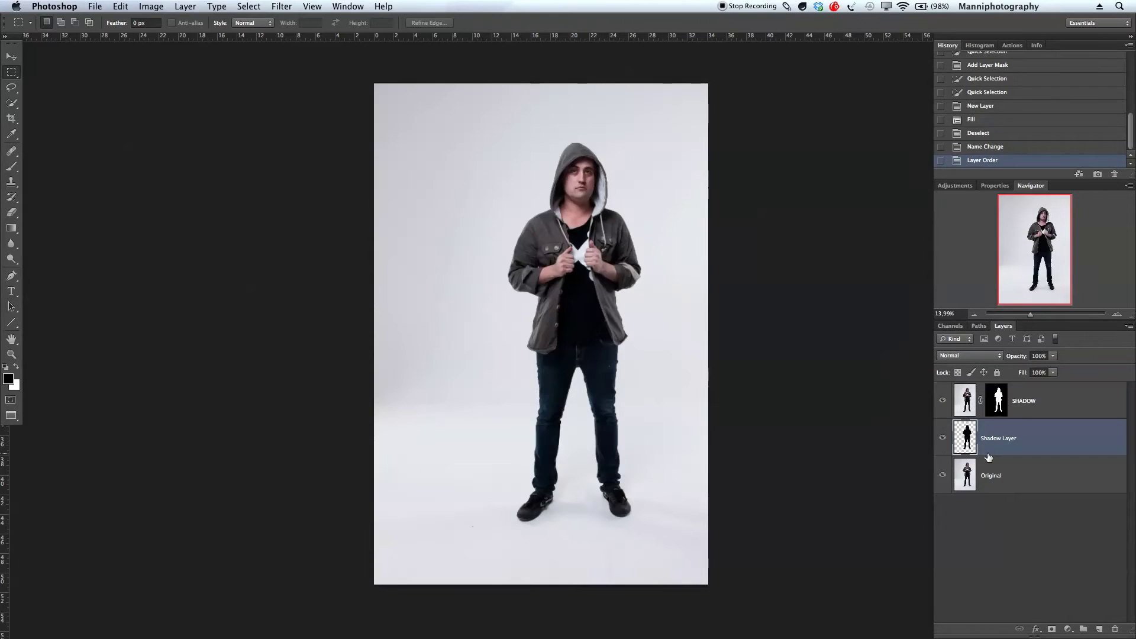
Step: Rename the masked SHADOW layer as Mask Shadow
{"action": "double_click", "coordinate": [1025, 401]}
{"action": "type", "text": "Mask S"}
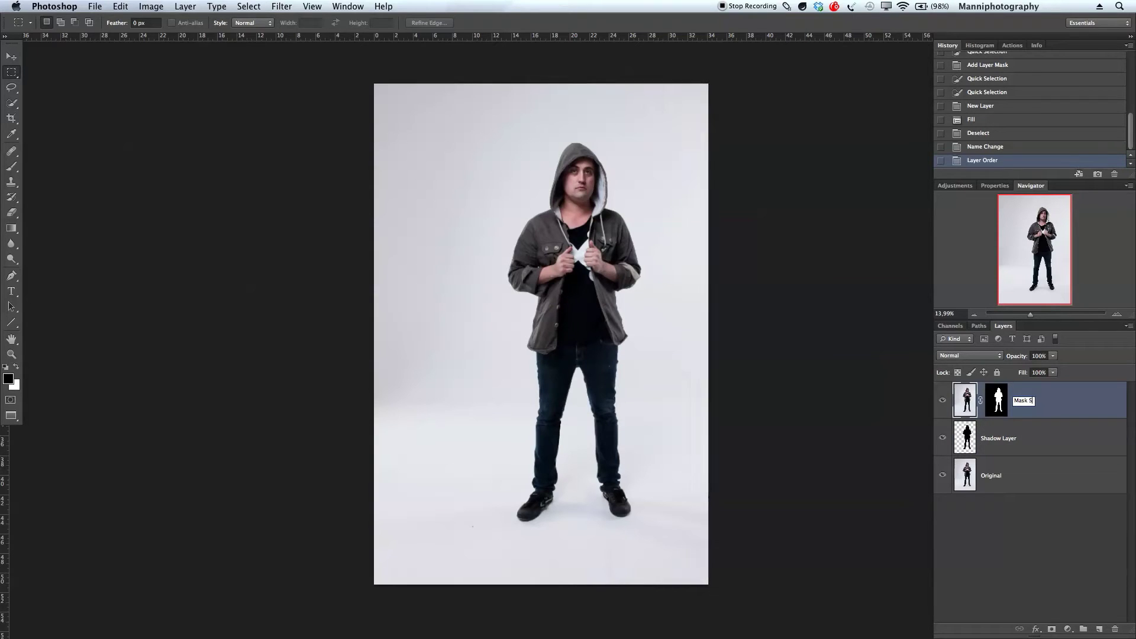
{"action": "type", "text": "hadow"}
{"action": "key", "text": "Return"}
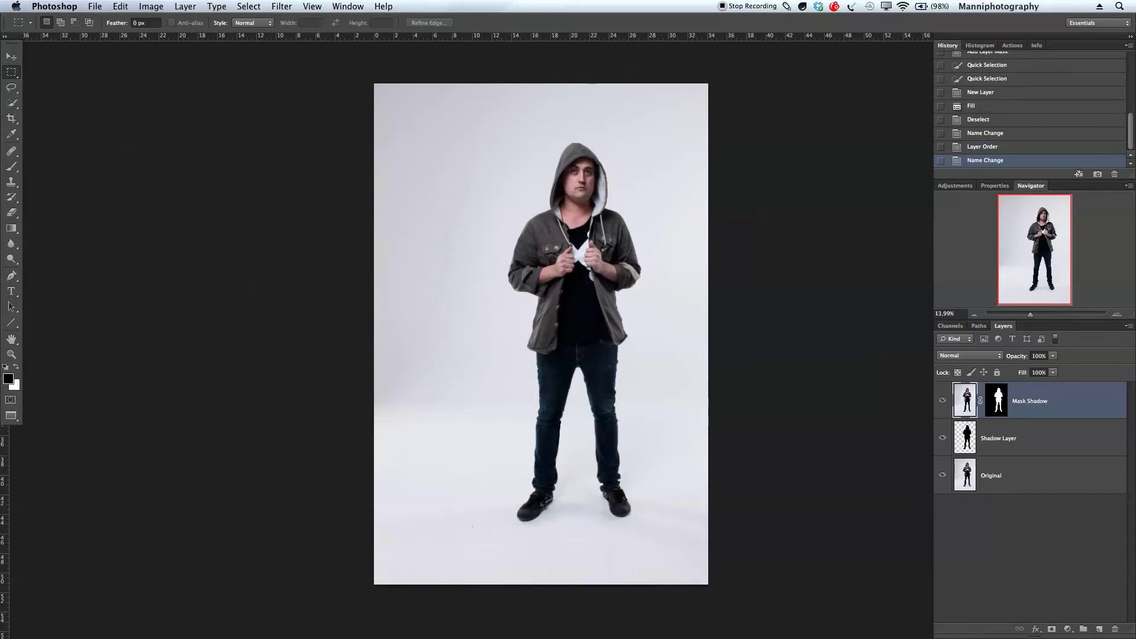
Step: Free Transform the Shadow Layer, distorting its two upper corners so the silhouette lies on the floor toward the picture's left edge
{"action": "left_click", "coordinate": [1024, 438]}
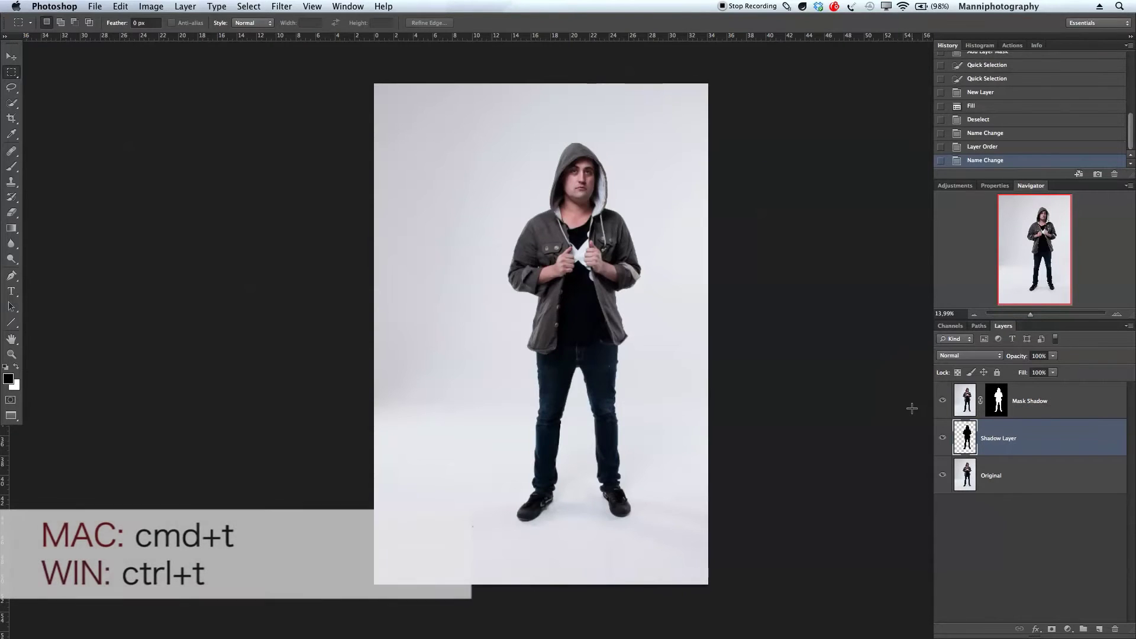
{"action": "key", "text": "ctrl+t"}
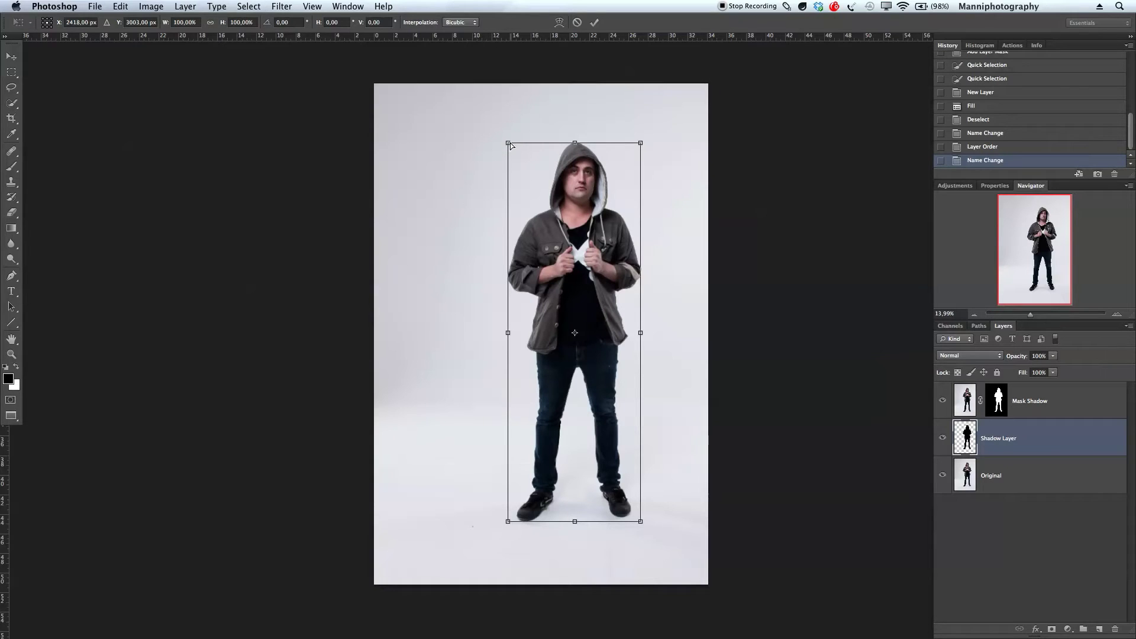
{"action": "left_click_drag", "start_coordinate": [509, 144], "coordinate": [373, 409]}
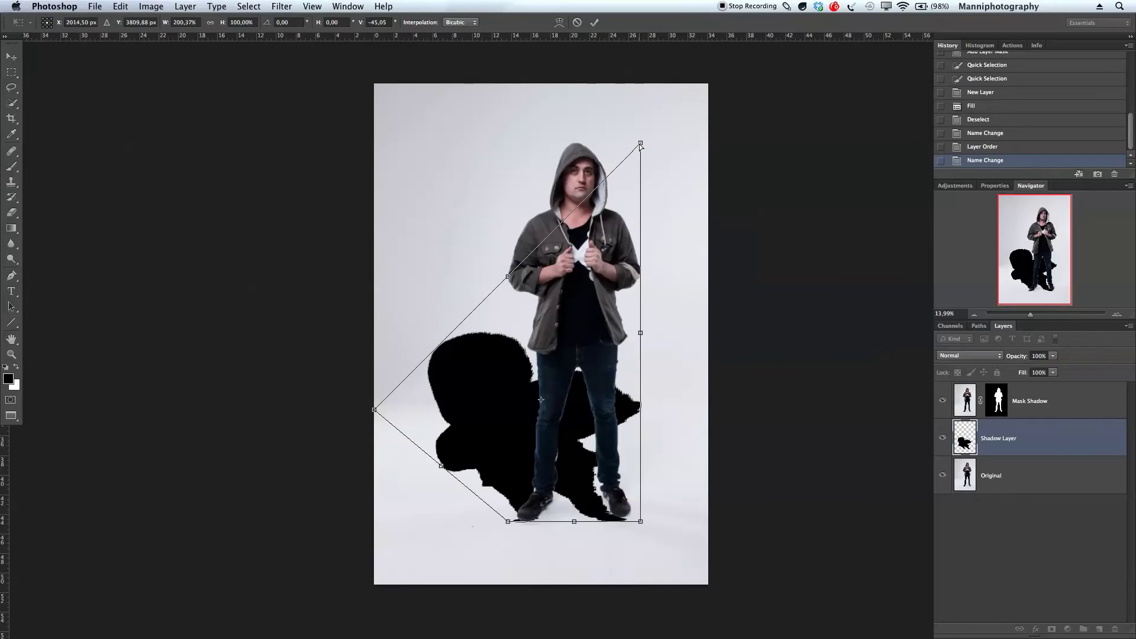
{"action": "left_click_drag", "start_coordinate": [640, 144], "coordinate": [483, 411]}
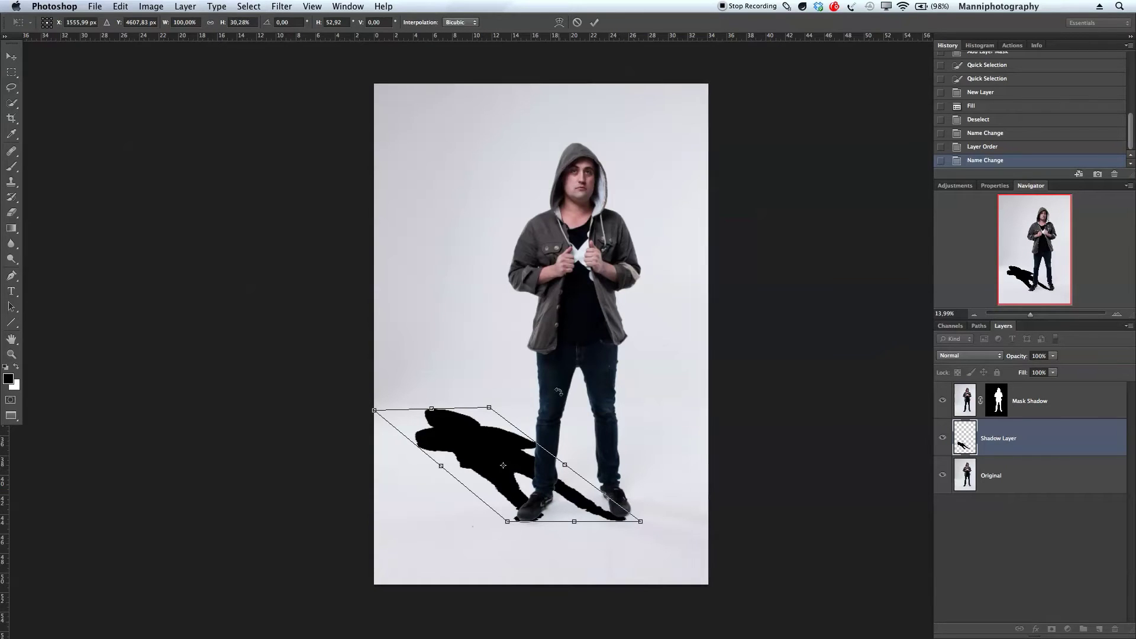
Step: Adjust the transform's four corners so the flattened silhouette's feet line up with the man's shoes
{"action": "left_click_drag", "start_coordinate": [640, 521], "coordinate": [636, 494]}
{"action": "left_click_drag", "start_coordinate": [509, 522], "coordinate": [511, 515]}
{"action": "left_click_drag", "start_coordinate": [374, 410], "coordinate": [375, 422]}
{"action": "left_click_drag", "start_coordinate": [489, 407], "coordinate": [465, 443]}
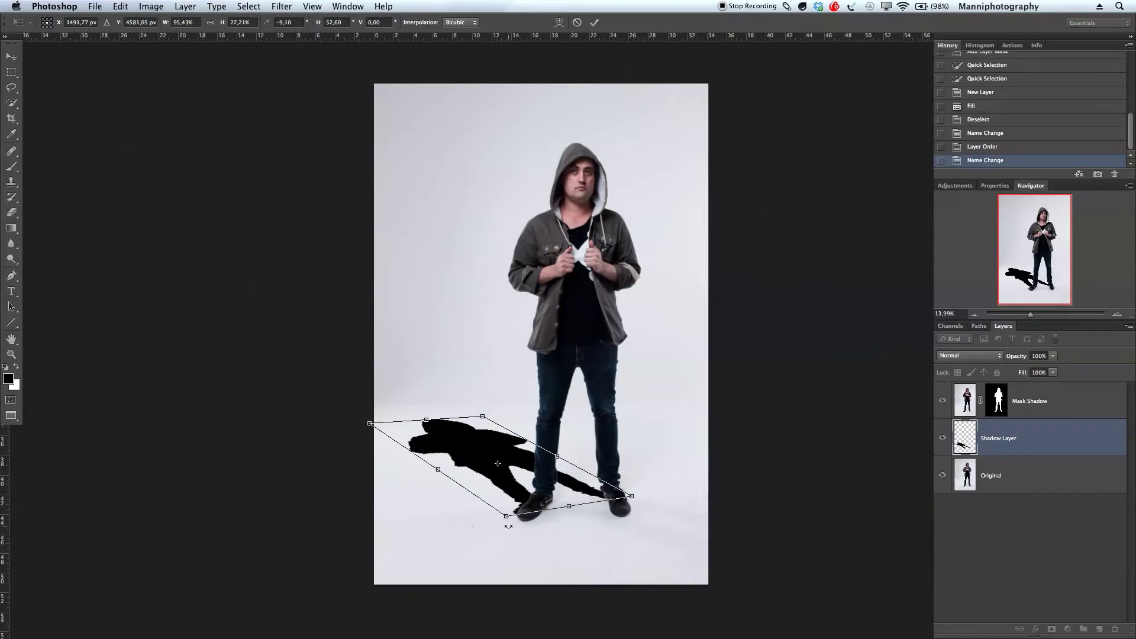
{"action": "left_click_drag", "start_coordinate": [505, 517], "coordinate": [507, 516]}
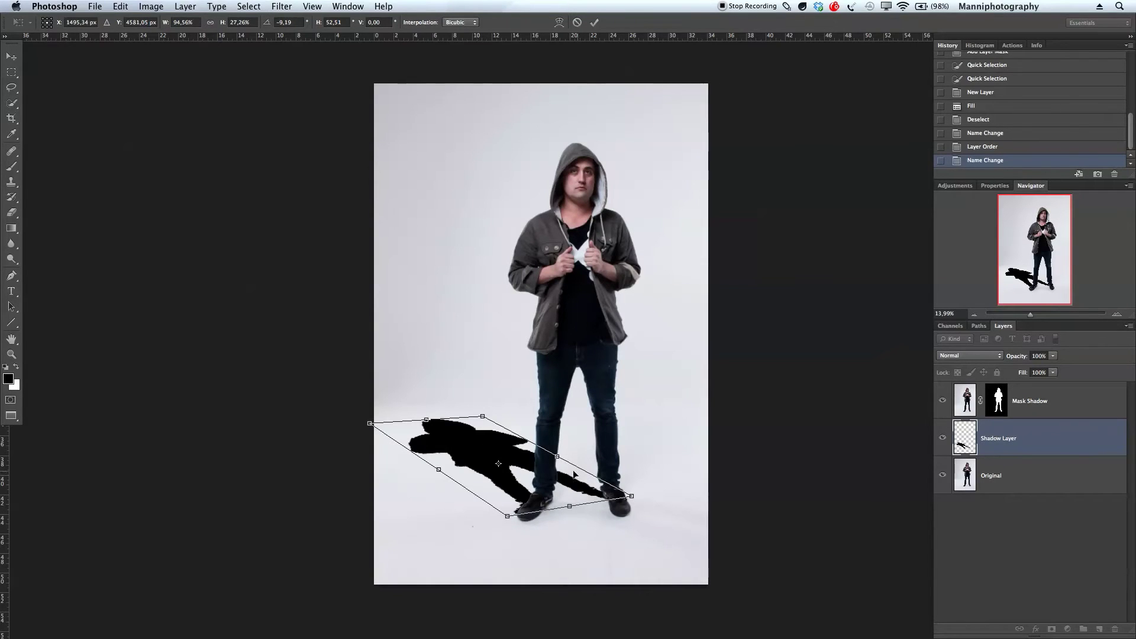
Step: Nudge the flattened silhouette upward, fine-tune its corners to meet the man's shoes, and commit the transform
{"action": "key", "text": "shift+Up"}
{"action": "key", "text": "shift+Up"}
{"action": "key", "text": "shift+Up"}
{"action": "key", "text": "shift+Up"}
{"action": "key", "text": "shift+Up"}
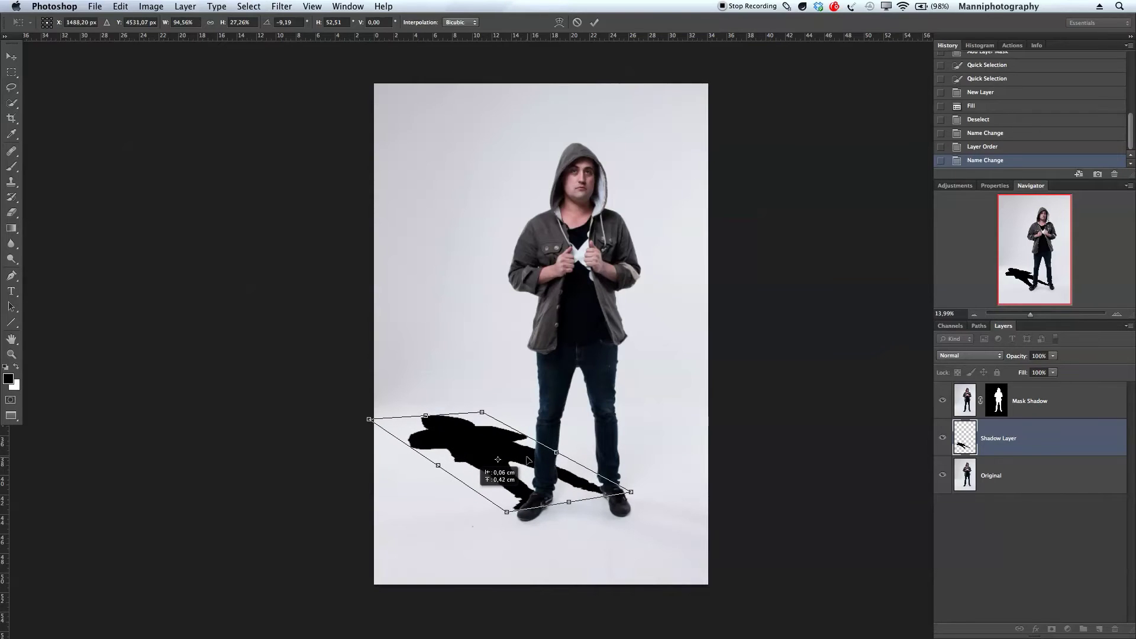
{"action": "left_click_drag", "start_coordinate": [631, 492], "coordinate": [632, 499]}
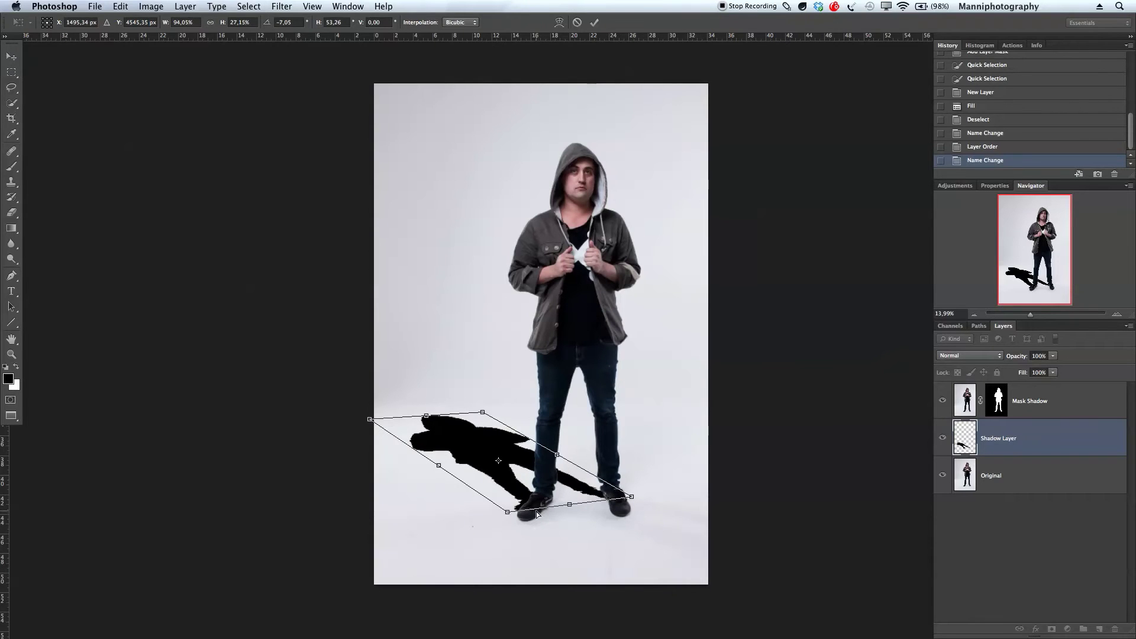
{"action": "left_click_drag", "start_coordinate": [507, 512], "coordinate": [508, 514]}
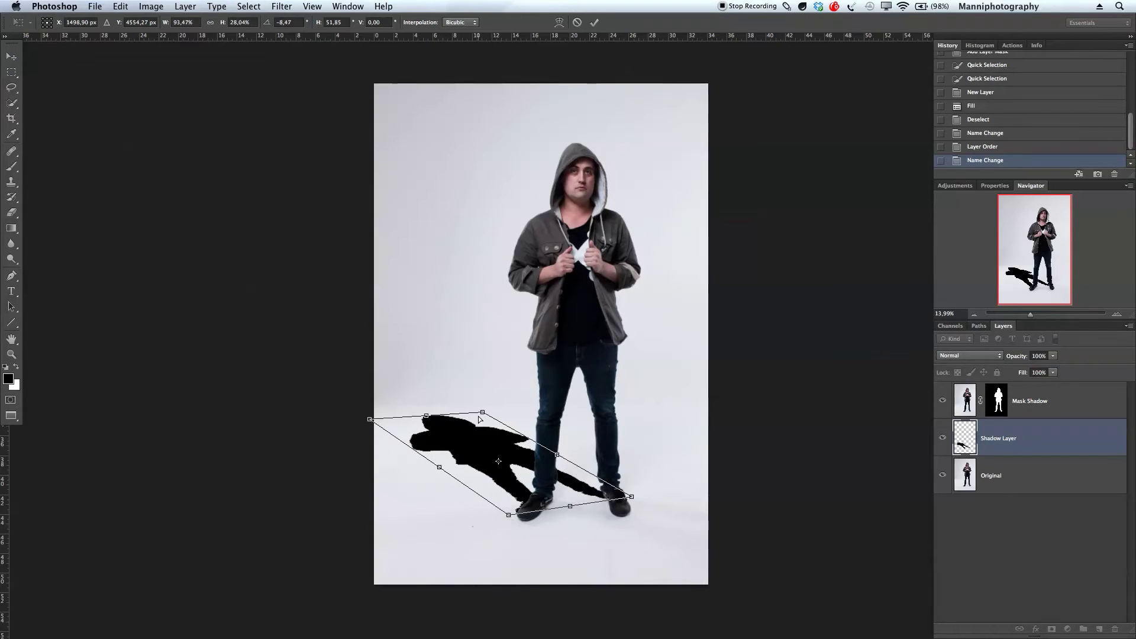
{"action": "left_click_drag", "start_coordinate": [483, 413], "coordinate": [480, 417]}
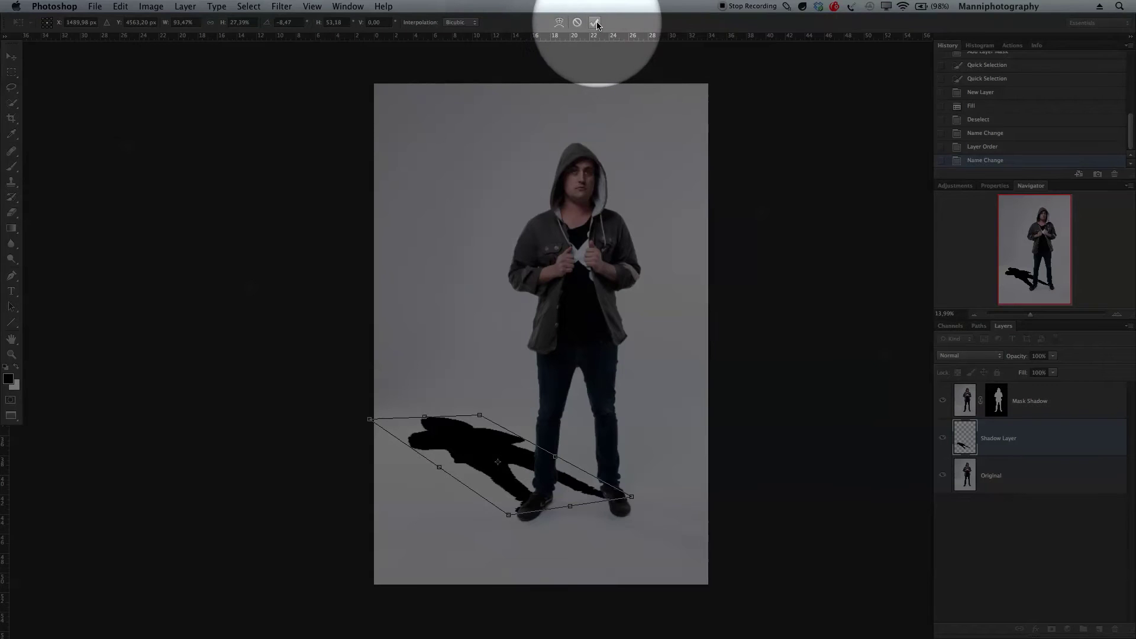
{"action": "left_click", "coordinate": [596, 23]}
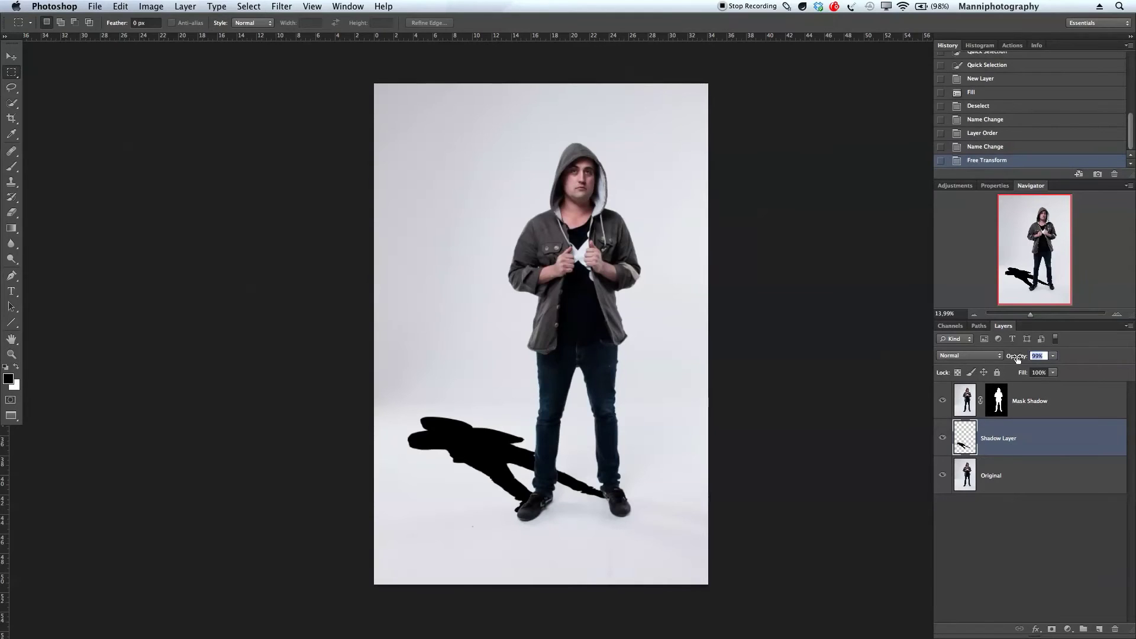
Step: Lower the Shadow Layer's opacity to 50% and apply a Gaussian Blur with a radius of 40.2 pixels
{"action": "left_click_drag", "start_coordinate": [1017, 357], "coordinate": [992, 373]}
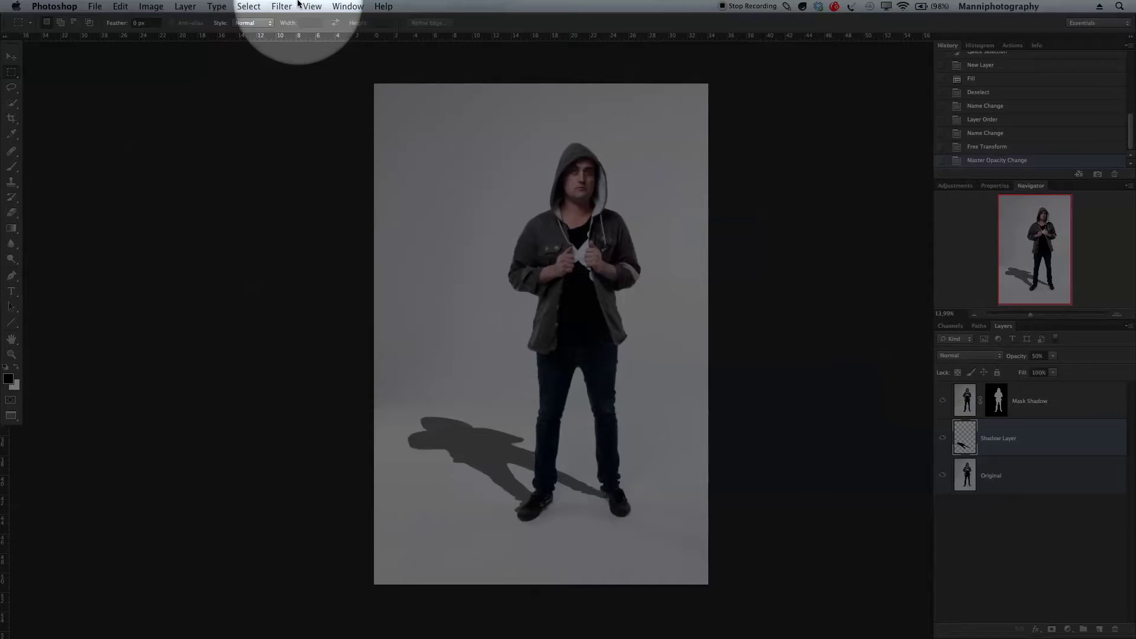
{"action": "left_click", "coordinate": [282, 6]}
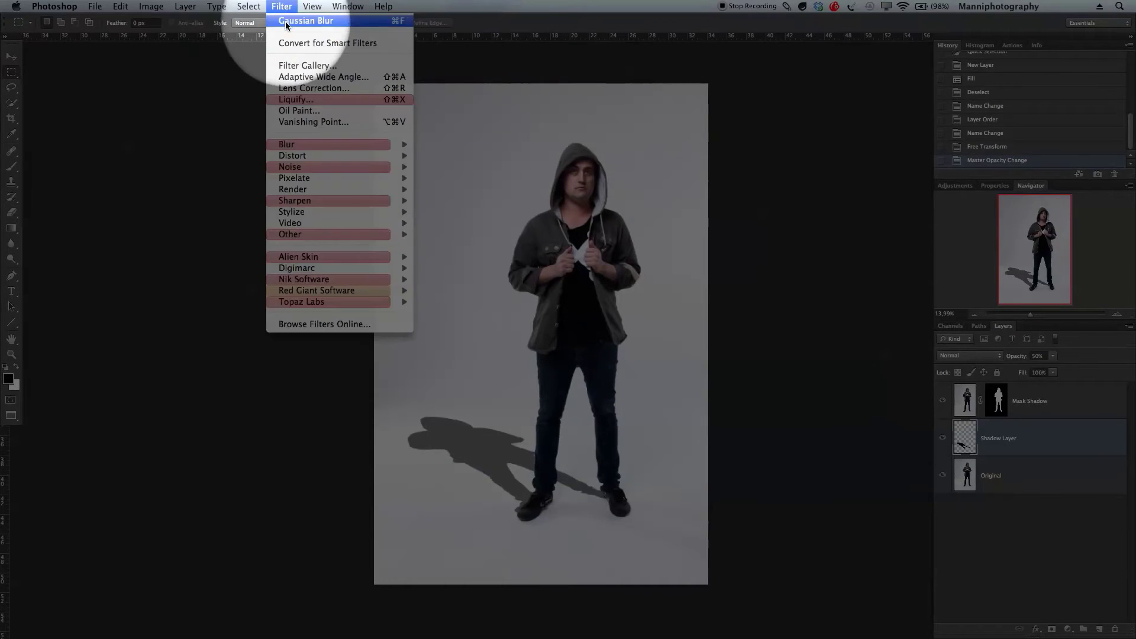
{"action": "mouse_move", "coordinate": [353, 144]}
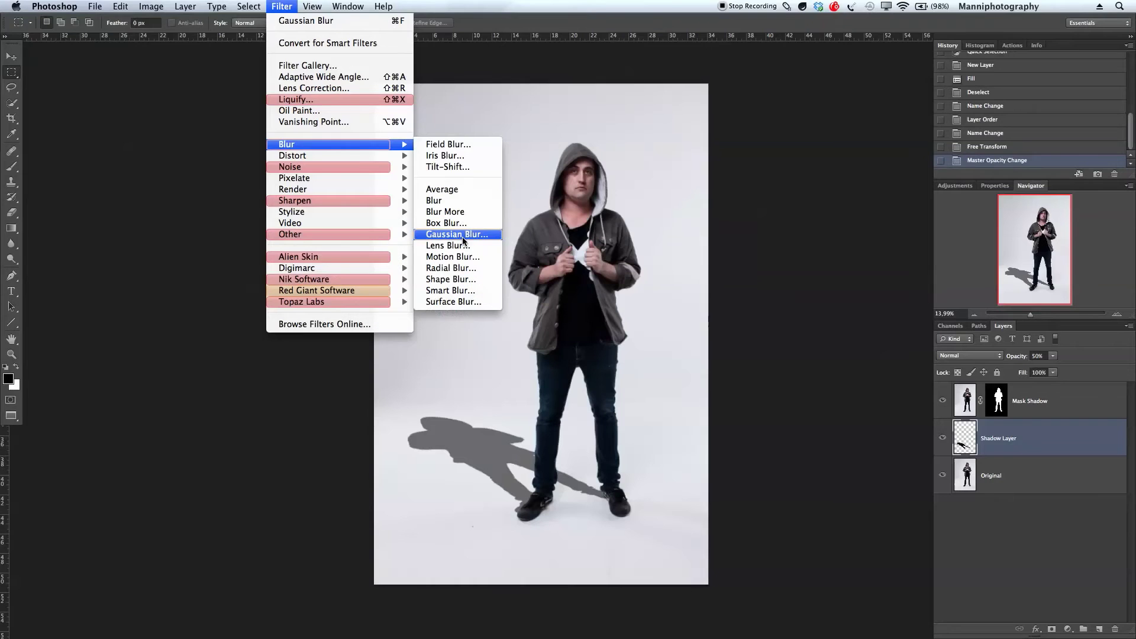
{"action": "left_click", "coordinate": [464, 235]}
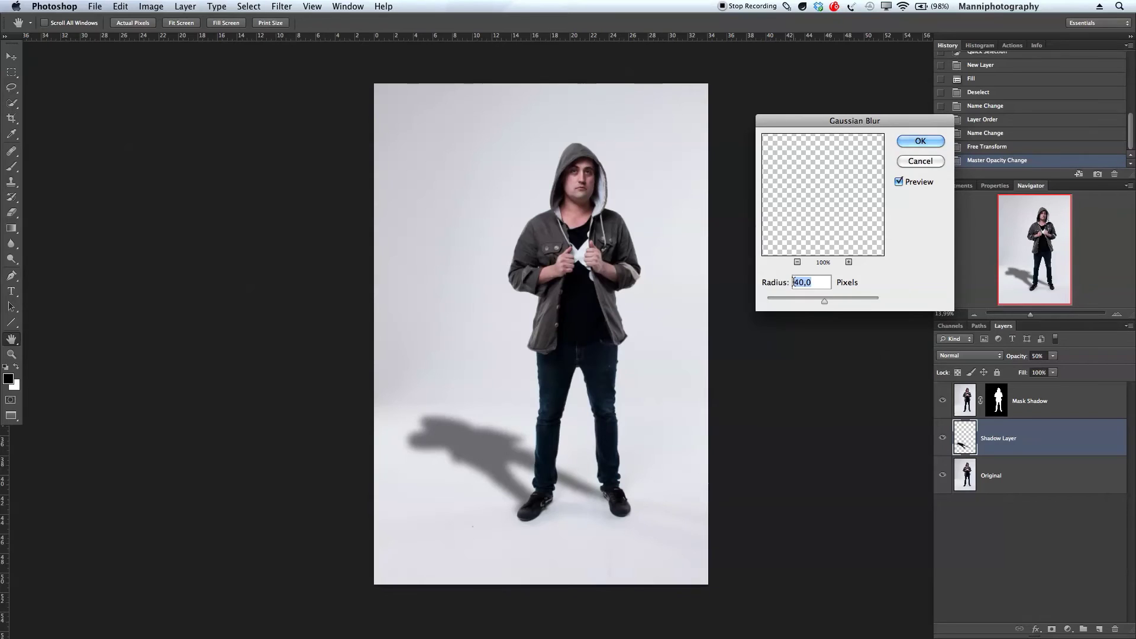
{"action": "mouse_move", "coordinate": [826, 299]}
{"action": "left_mouse_down"}
{"action": "mouse_move", "coordinate": [814, 296]}
{"action": "mouse_move", "coordinate": [825, 306]}
{"action": "left_mouse_up"}
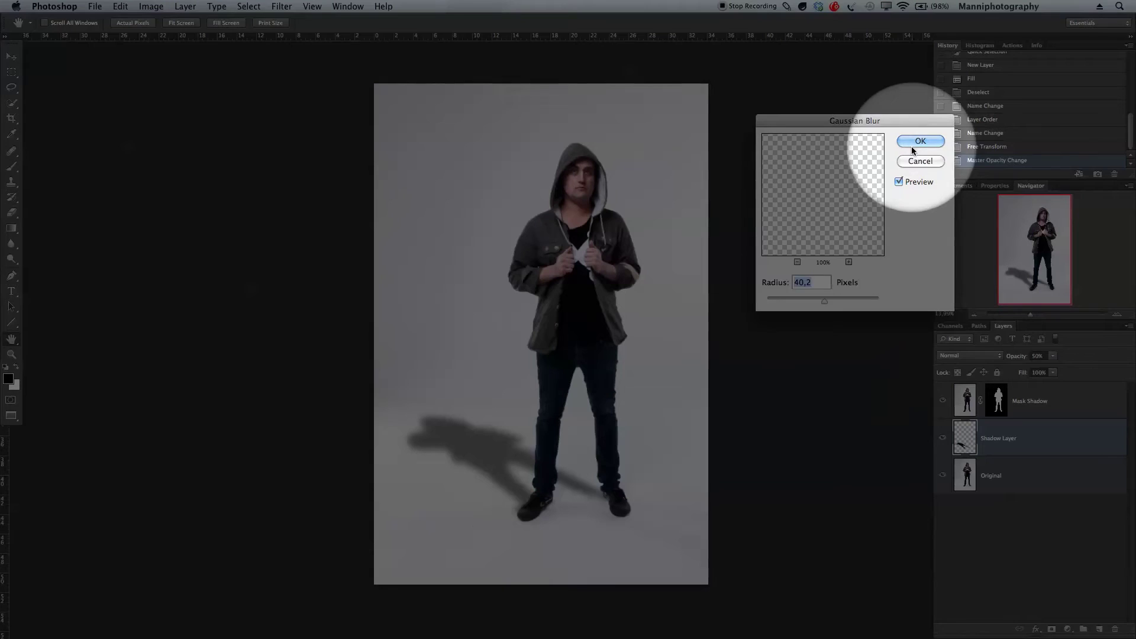
{"action": "left_click", "coordinate": [911, 146]}
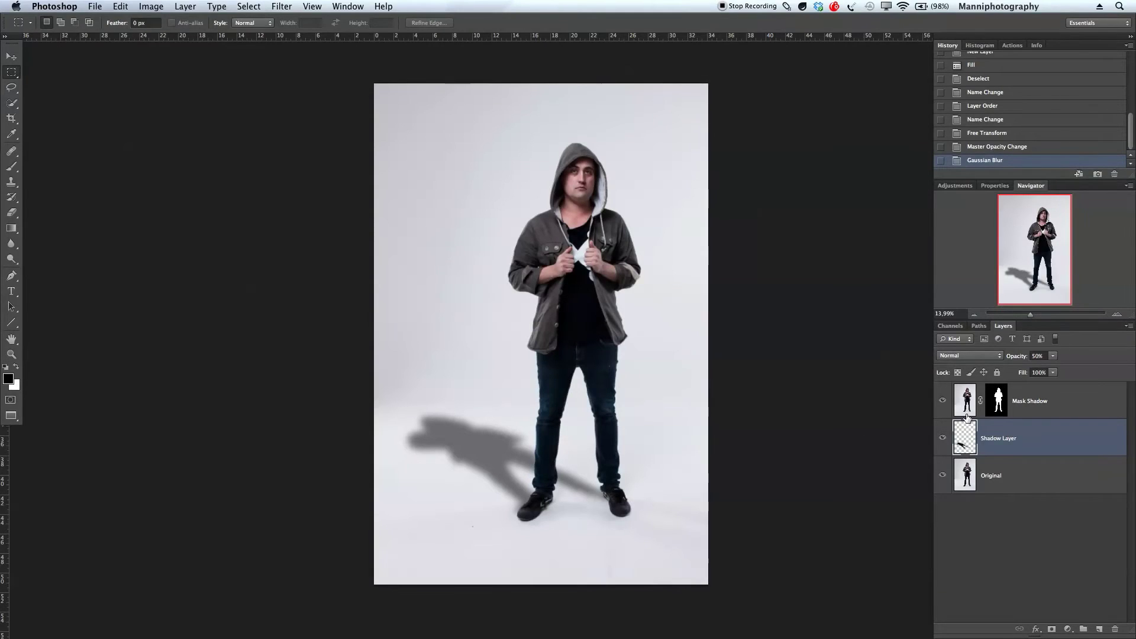
Step: Paint white on the Mask Shadow layer's mask along the trouser edge nearest the cast shadow, viewed at 100%
{"action": "left_click", "coordinate": [996, 407]}
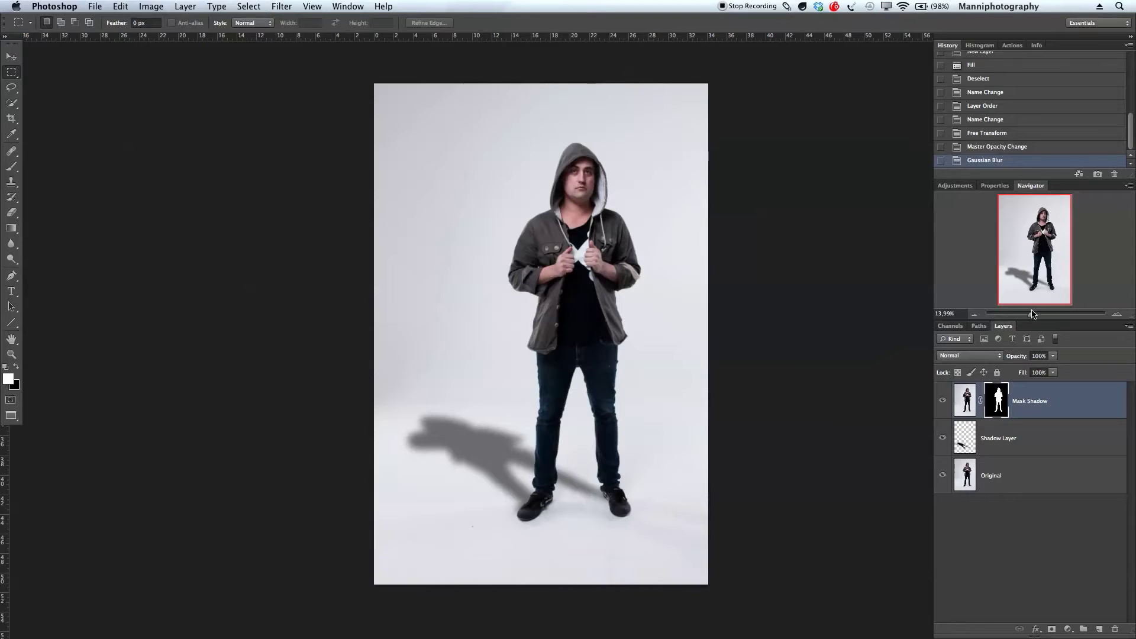
{"action": "key", "text": "super+1"}
{"action": "left_click_drag", "start_coordinate": [1036, 249], "coordinate": [1032, 282]}
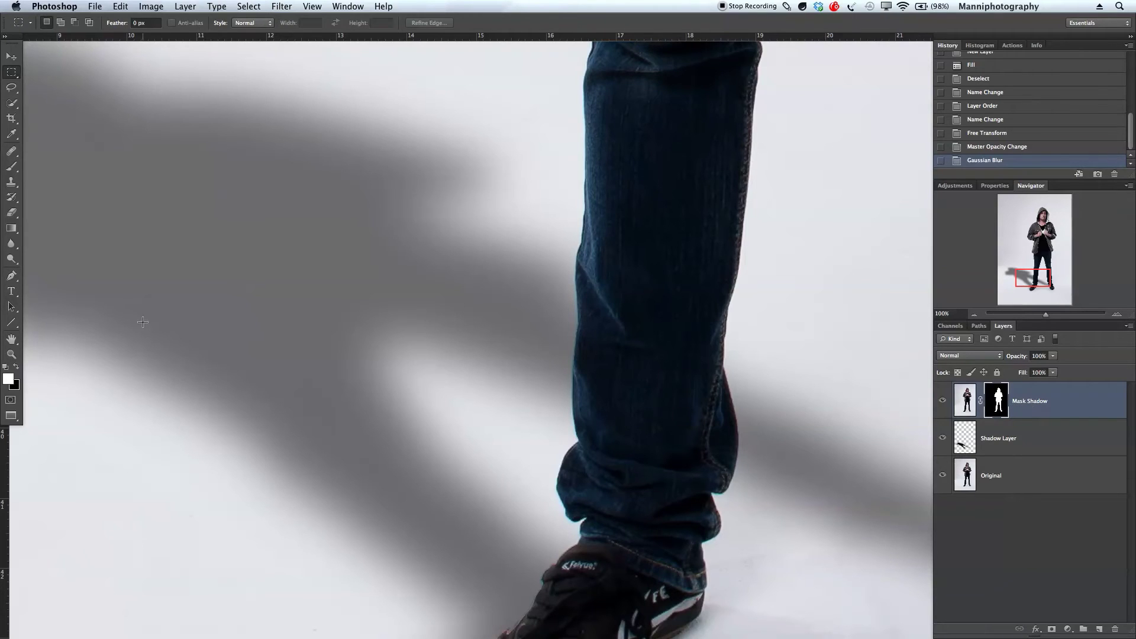
{"action": "key", "text": "b"}
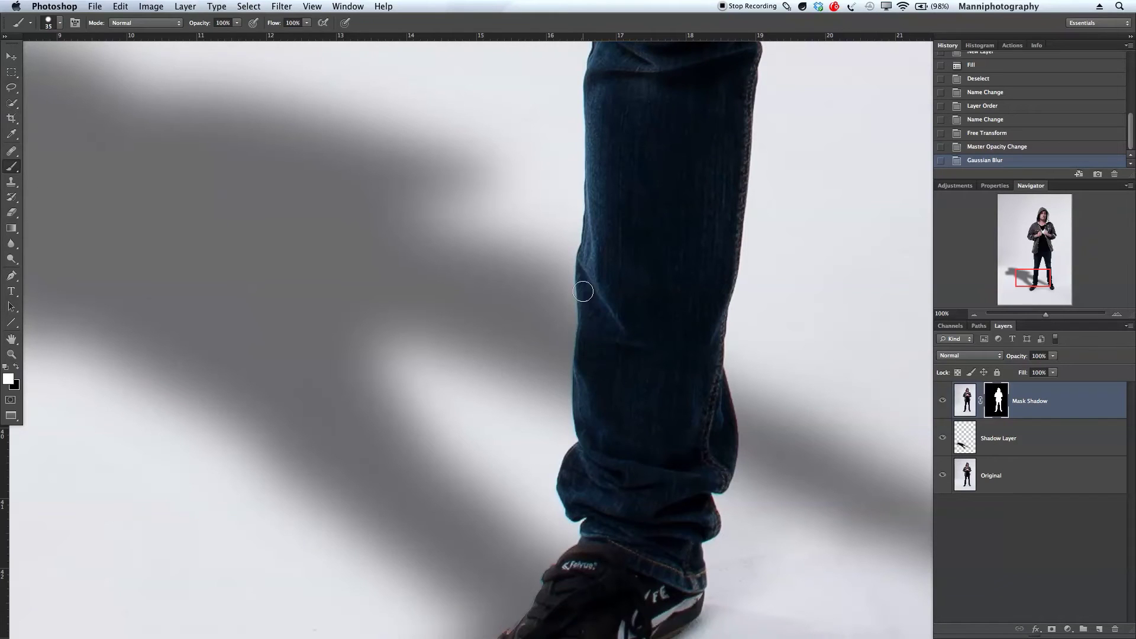
{"action": "mouse_move", "coordinate": [594, 355]}
{"action": "left_mouse_down"}
{"action": "mouse_move", "coordinate": [588, 274]}
{"action": "mouse_move", "coordinate": [583, 343]}
{"action": "left_mouse_up"}
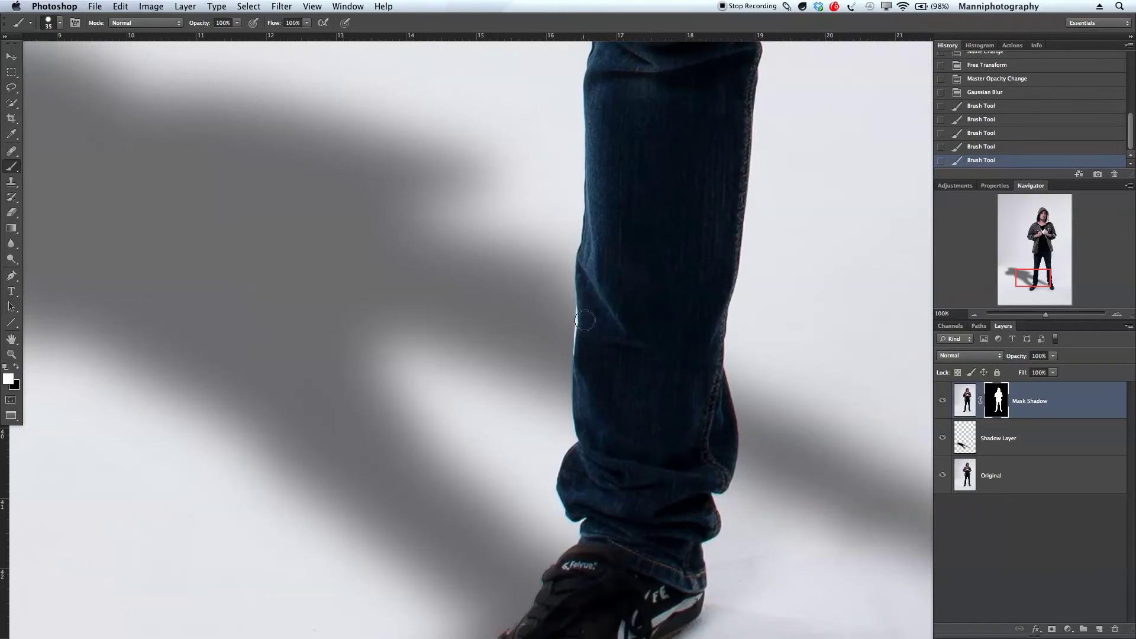
Step: Step back through the history to the first brush stroke made on the mask
{"action": "left_click", "coordinate": [983, 149]}
{"action": "left_click", "coordinate": [1009, 135]}
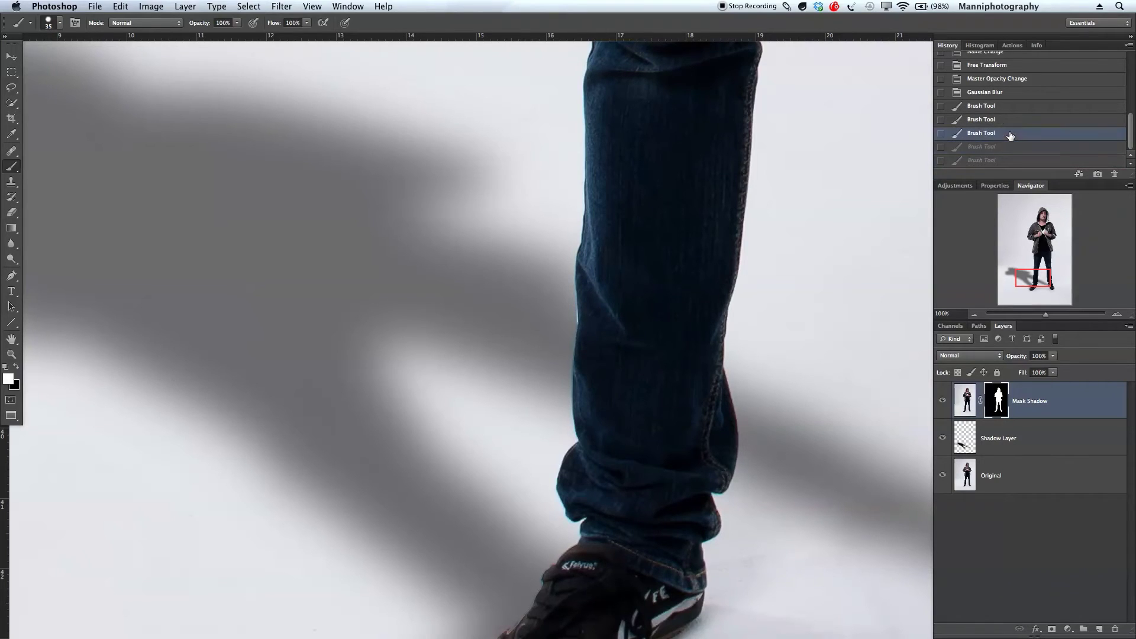
{"action": "left_click", "coordinate": [982, 120]}
{"action": "left_click", "coordinate": [996, 108]}
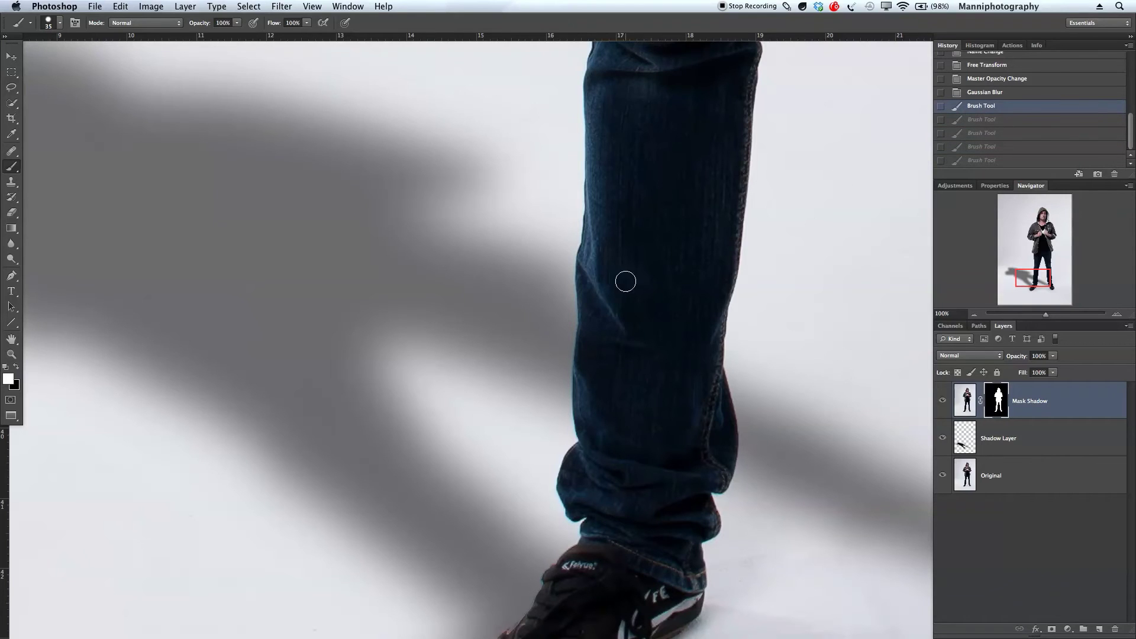
Step: Repaint the mask in white just inside the trouser leg's edge and along the inner side of the other shoe
{"action": "left_click", "coordinate": [594, 270]}
{"action": "mouse_move", "coordinate": [590, 264]}
{"action": "left_mouse_down"}
{"action": "mouse_move", "coordinate": [588, 381]}
{"action": "mouse_move", "coordinate": [609, 431]}
{"action": "left_mouse_up"}
{"action": "scroll", "coordinate": [609, 432], "scroll_direction": "right", "scroll_amount": 15}
{"action": "scroll", "coordinate": [609, 431], "scroll_direction": "down", "scroll_amount": 8}
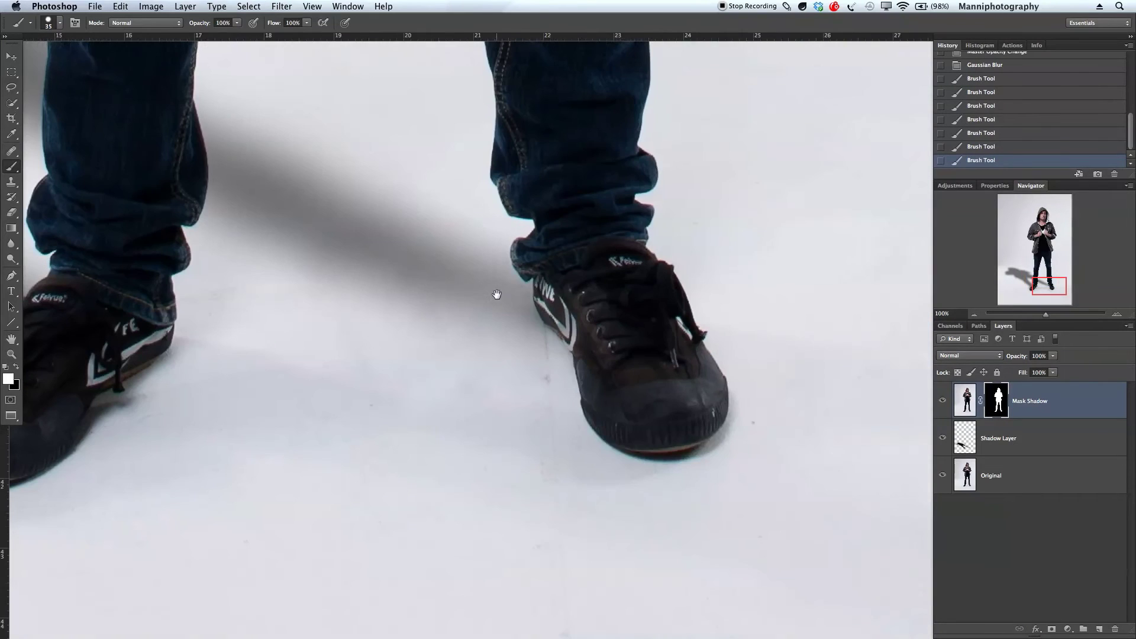
{"action": "left_click_drag", "start_coordinate": [583, 319], "coordinate": [588, 326]}
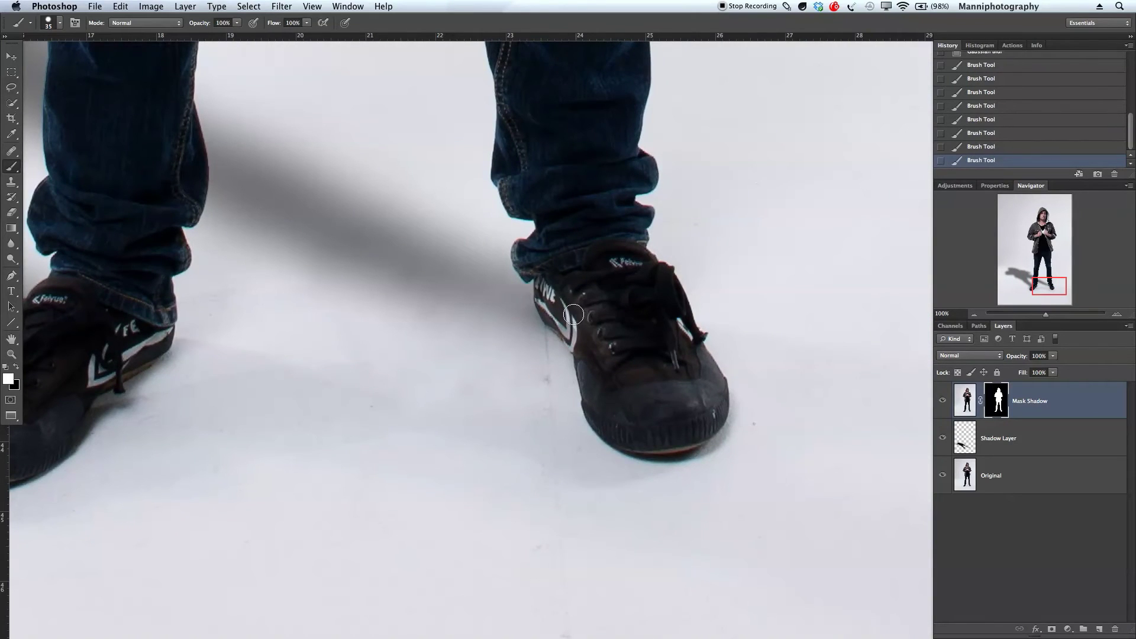
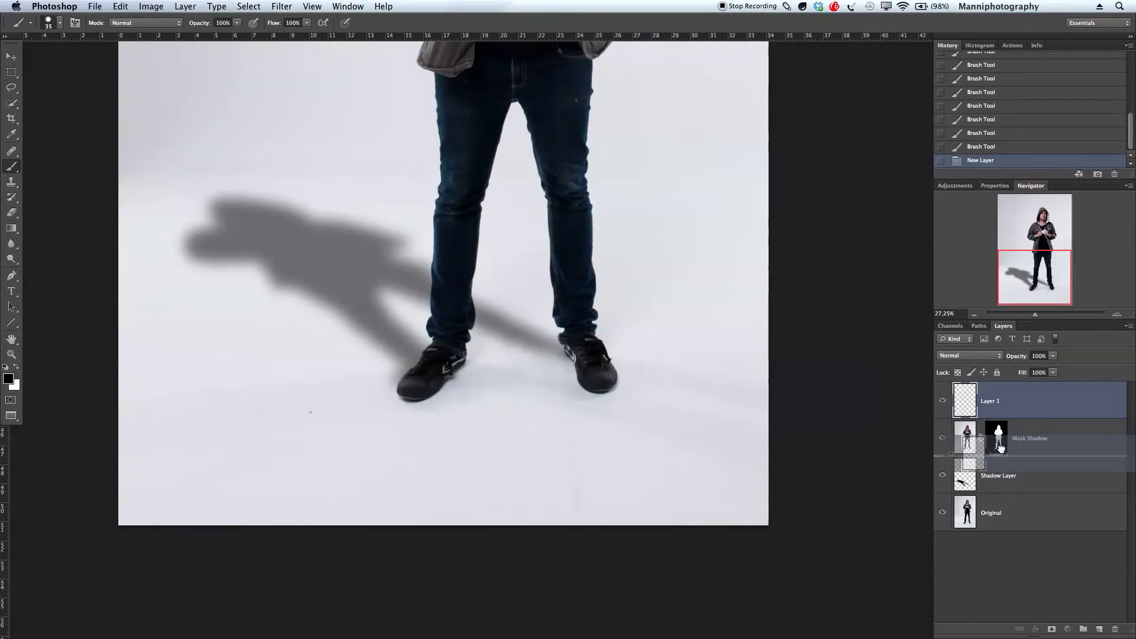
Step: Place the new empty layer directly beneath Mask Shadow and rename it Fill shadow
{"action": "double_click", "coordinate": [993, 438]}
{"action": "type", "text": "Fill shadow"}
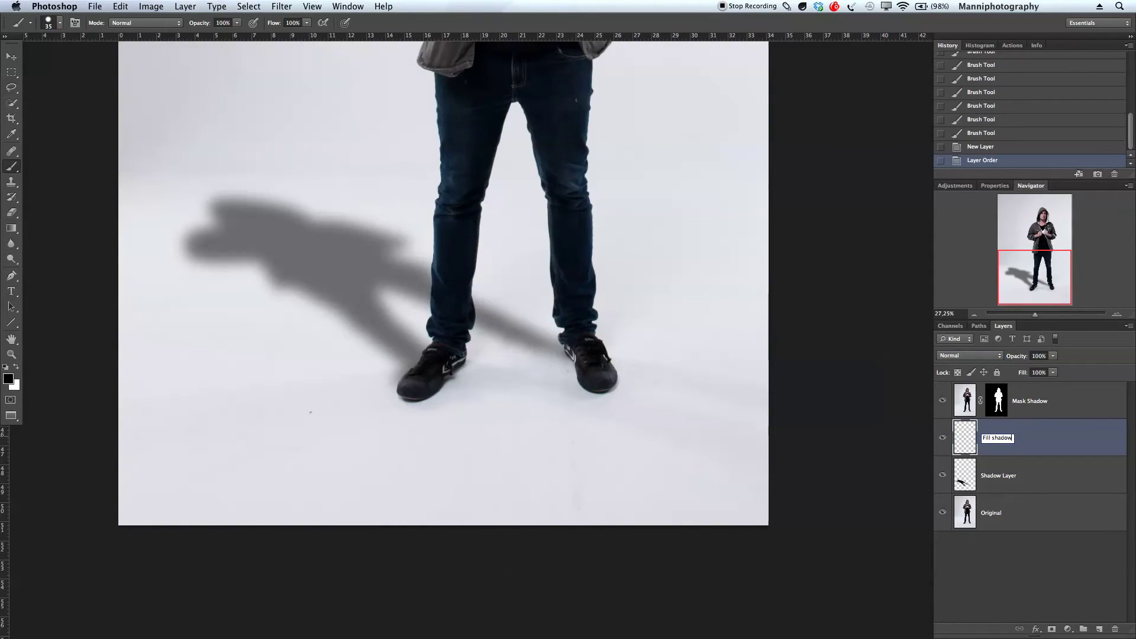
{"action": "key", "text": "Return"}
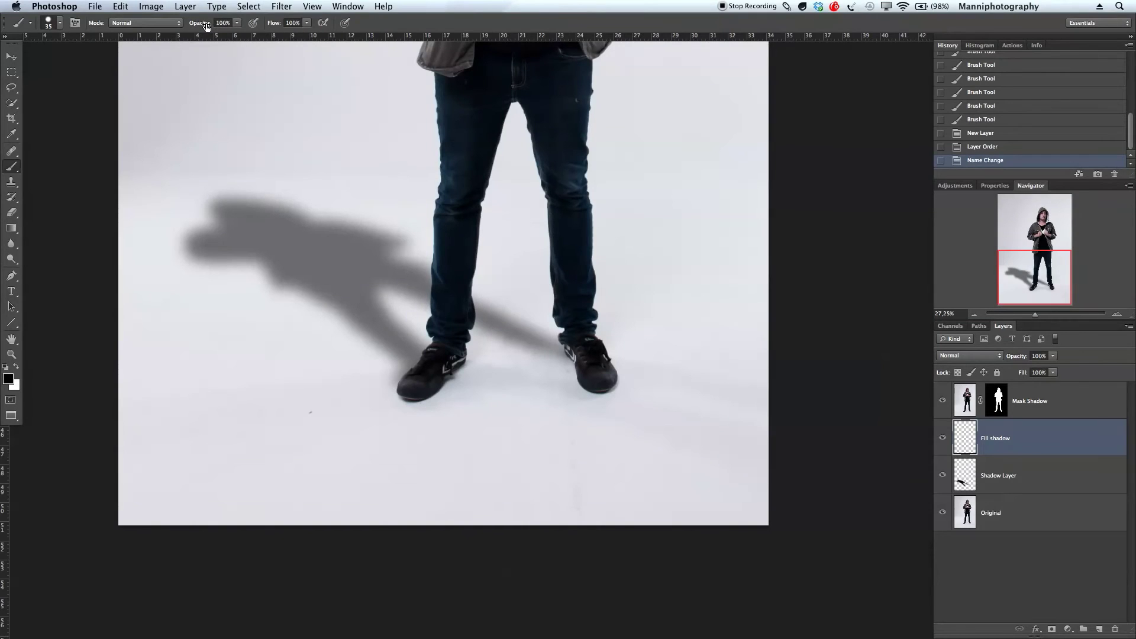
Step: Set the Brush to 2% opacity and adjust its tip to a soft 29 px
{"action": "left_click_drag", "start_coordinate": [206, 26], "coordinate": [147, 30]}
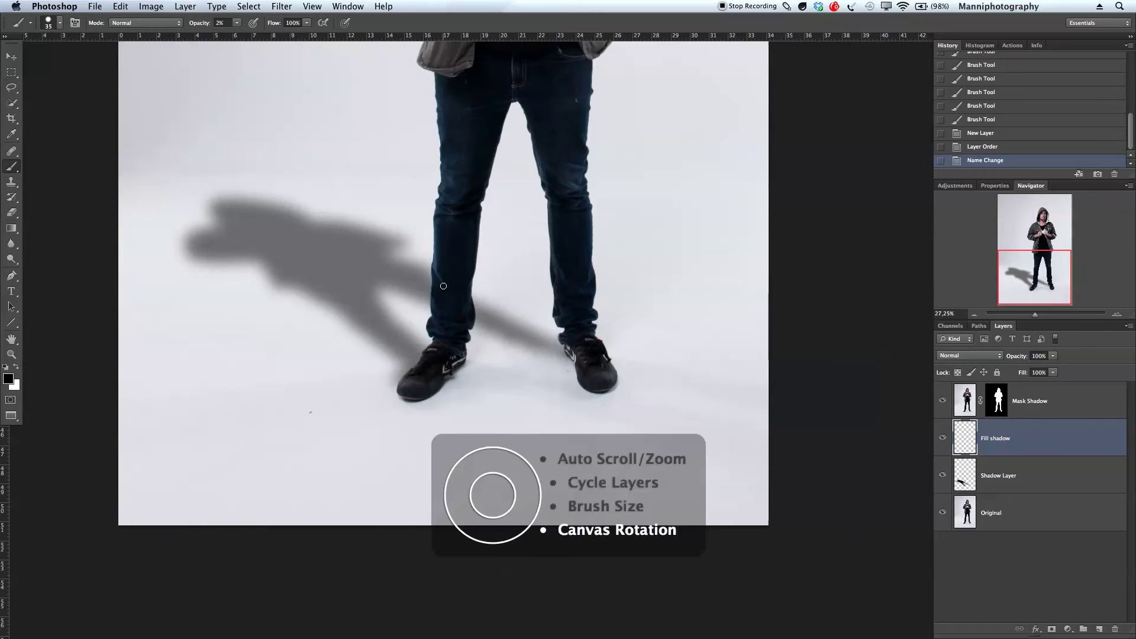
{"action": "key", "text": "bracketright"}
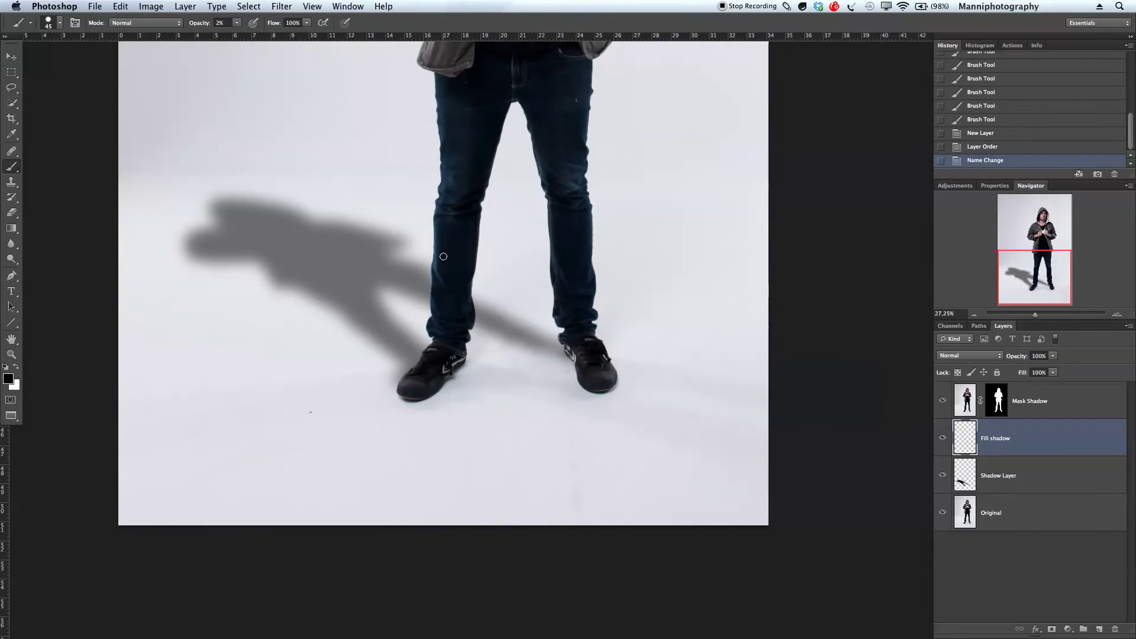
{"action": "key", "text": "ctrl+alt"}
{"action": "mouse_move", "coordinate": [305, 402]}
{"action": "left_mouse_down"}
{"action": "mouse_move", "coordinate": [391, 416]}
{"action": "mouse_move", "coordinate": [325, 412]}
{"action": "mouse_move", "coordinate": [346, 406]}
{"action": "mouse_move", "coordinate": [326, 416]}
{"action": "mouse_move", "coordinate": [338, 413]}
{"action": "mouse_move", "coordinate": [329, 387]}
{"action": "mouse_move", "coordinate": [340, 511]}
{"action": "mouse_move", "coordinate": [329, 469]}
{"action": "left_mouse_up"}
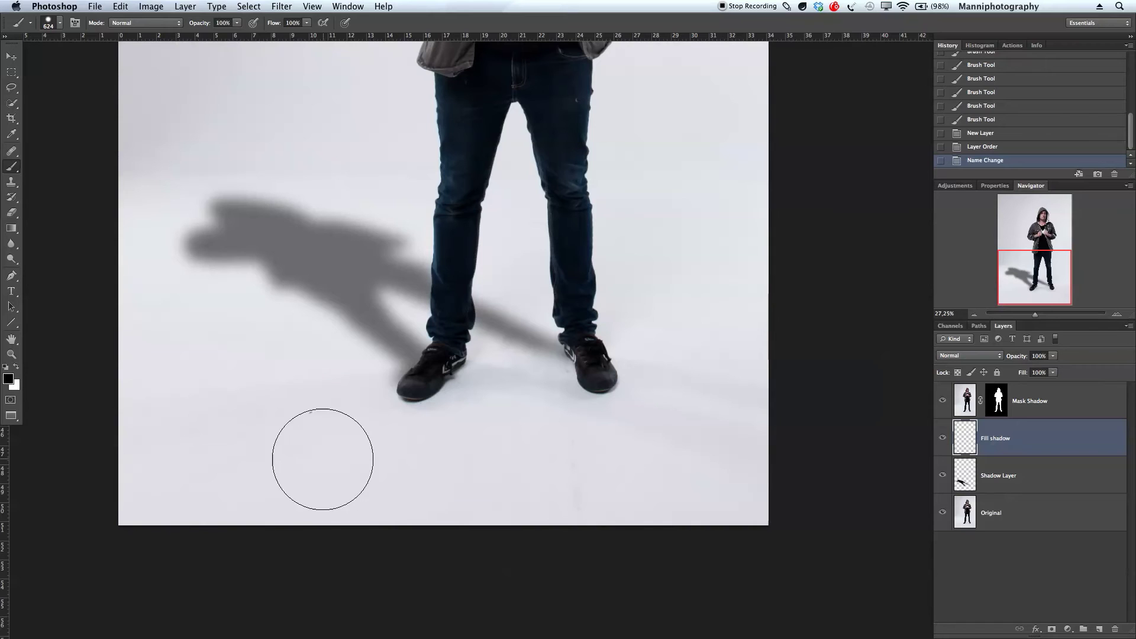
{"action": "mouse_move", "coordinate": [247, 390]}
{"action": "left_mouse_down"}
{"action": "mouse_move", "coordinate": [262, 278]}
{"action": "mouse_move", "coordinate": [277, 414]}
{"action": "mouse_move", "coordinate": [286, 414]}
{"action": "mouse_move", "coordinate": [254, 396]}
{"action": "mouse_move", "coordinate": [255, 53]}
{"action": "mouse_move", "coordinate": [173, 103]}
{"action": "mouse_move", "coordinate": [146, 230]}
{"action": "left_mouse_up"}
{"action": "mouse_move", "coordinate": [310, 388]}
{"action": "left_mouse_down"}
{"action": "mouse_move", "coordinate": [251, 398]}
{"action": "mouse_move", "coordinate": [267, 405]}
{"action": "left_mouse_up"}
Step: Paint a black contact shadow on Fill shadow along the inner edge of the right-hand shoe, raising the brush opacity to 10%
{"action": "left_click_drag", "start_coordinate": [1035, 315], "coordinate": [1051, 286]}
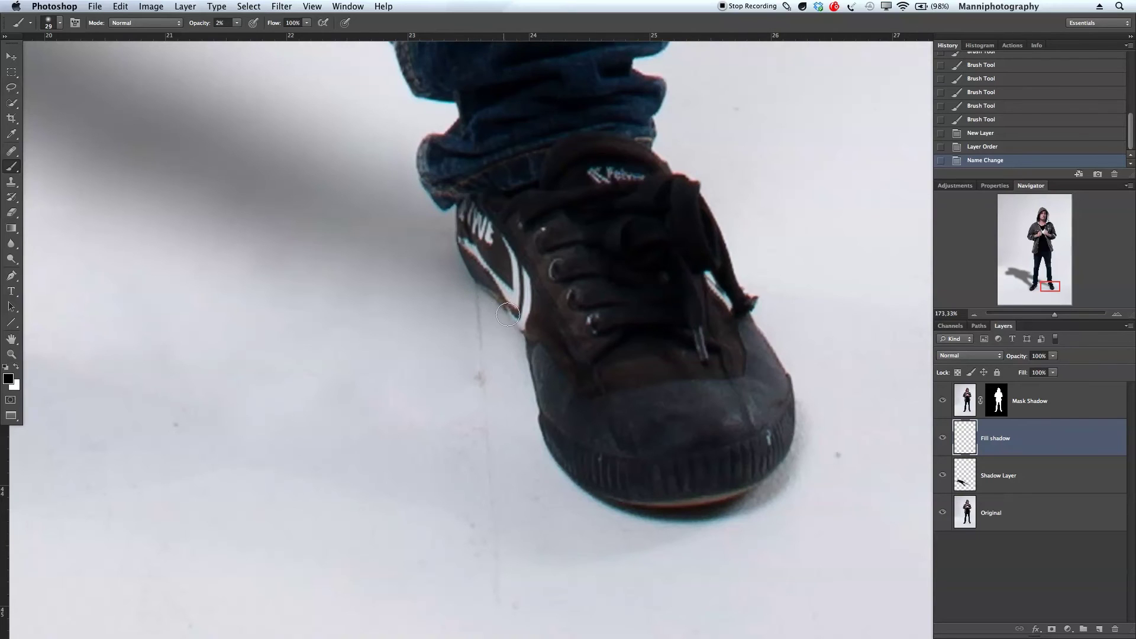
{"action": "mouse_move", "coordinate": [536, 353]}
{"action": "left_mouse_down"}
{"action": "mouse_move", "coordinate": [513, 326]}
{"action": "mouse_move", "coordinate": [545, 354]}
{"action": "mouse_move", "coordinate": [504, 296]}
{"action": "left_mouse_up"}
{"action": "mouse_move", "coordinate": [549, 400]}
{"action": "left_mouse_down"}
{"action": "mouse_move", "coordinate": [528, 313]}
{"action": "mouse_move", "coordinate": [534, 363]}
{"action": "mouse_move", "coordinate": [567, 400]}
{"action": "mouse_move", "coordinate": [558, 367]}
{"action": "left_mouse_up"}
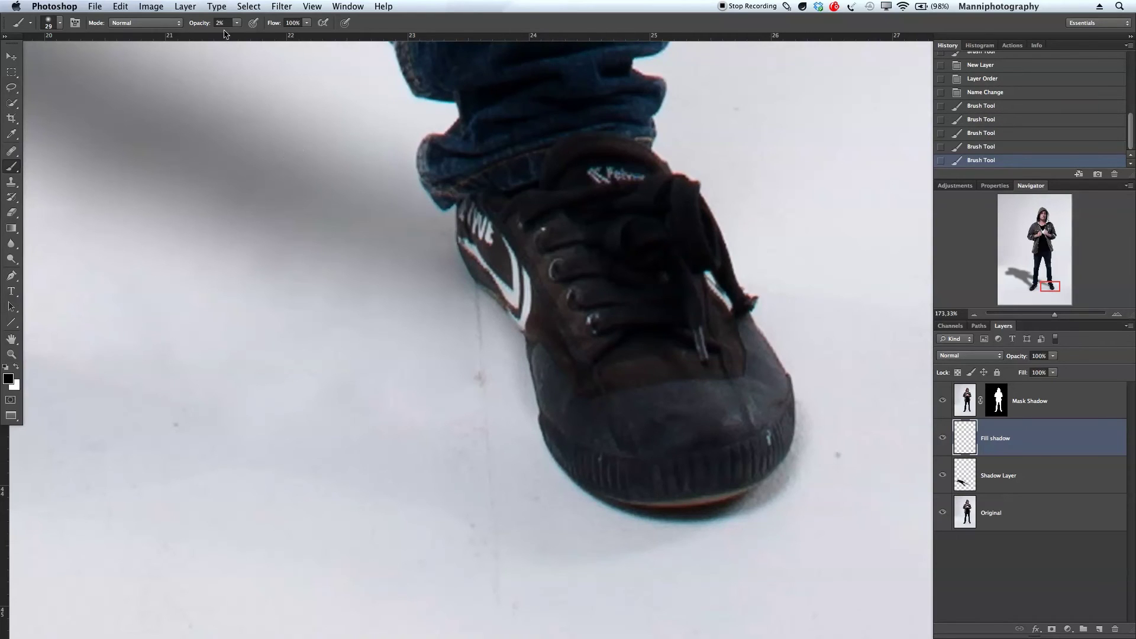
{"action": "mouse_move", "coordinate": [489, 295]}
{"action": "left_mouse_down"}
{"action": "mouse_move", "coordinate": [512, 327]}
{"action": "mouse_move", "coordinate": [541, 441]}
{"action": "mouse_move", "coordinate": [540, 386]}
{"action": "mouse_move", "coordinate": [486, 254]}
{"action": "mouse_move", "coordinate": [503, 304]}
{"action": "left_mouse_up"}
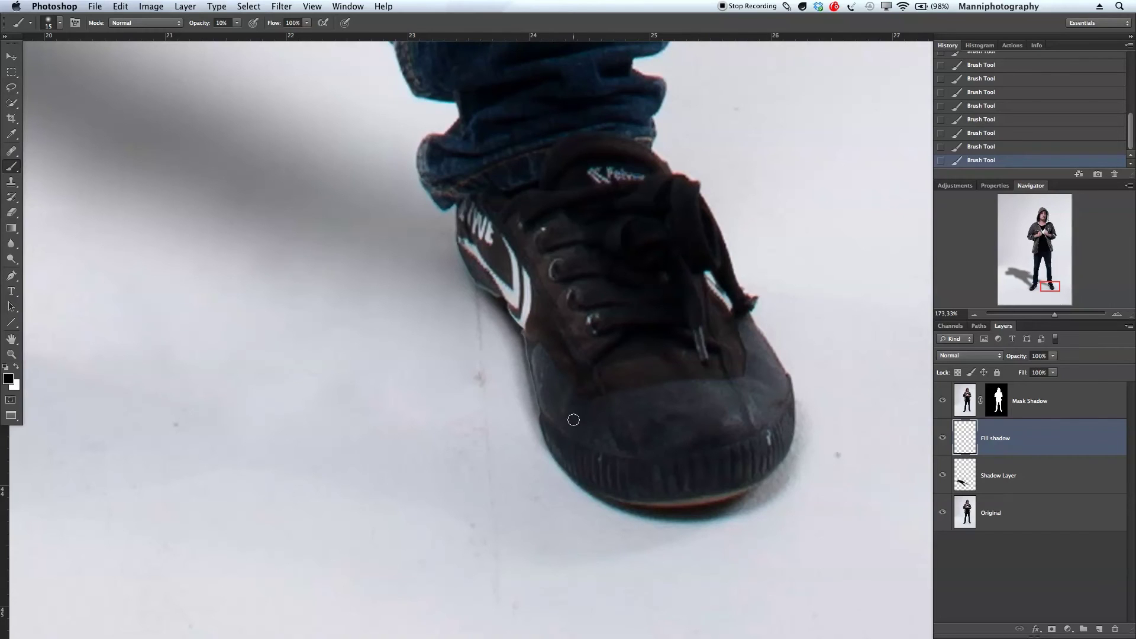
Step: Enlarge the brush to 60 px and set its opacity to 2% for softer shading beside the shoe
{"action": "key", "text": "bracketright"}
{"action": "key", "text": "bracketright"}
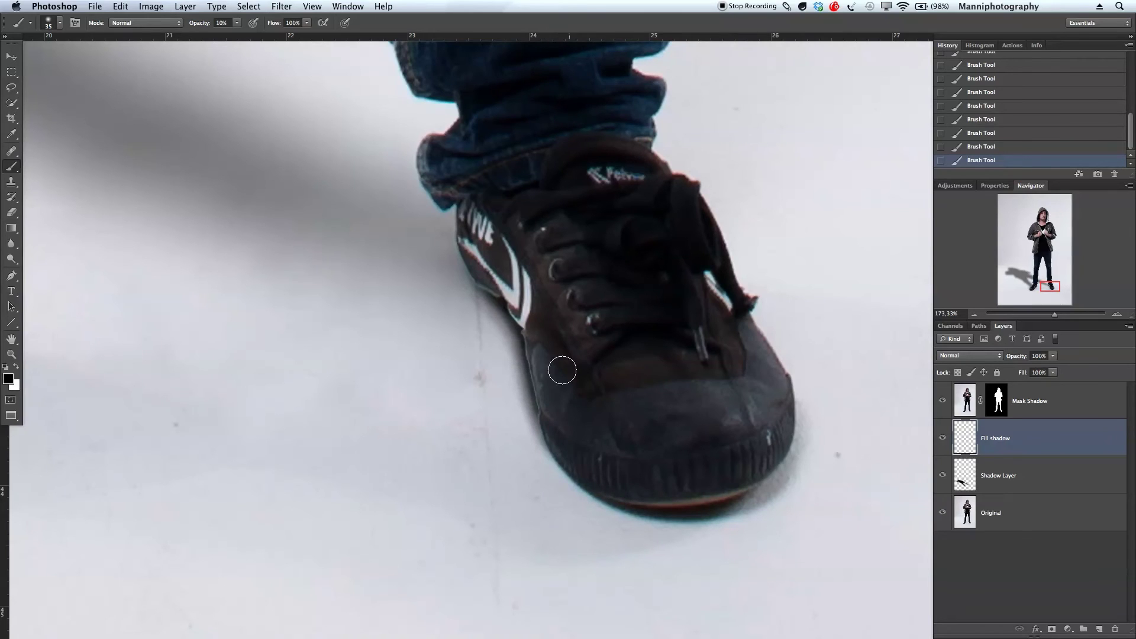
{"action": "key", "text": "bracketright"}
{"action": "key", "text": "bracketright"}
{"action": "key", "text": "bracketright"}
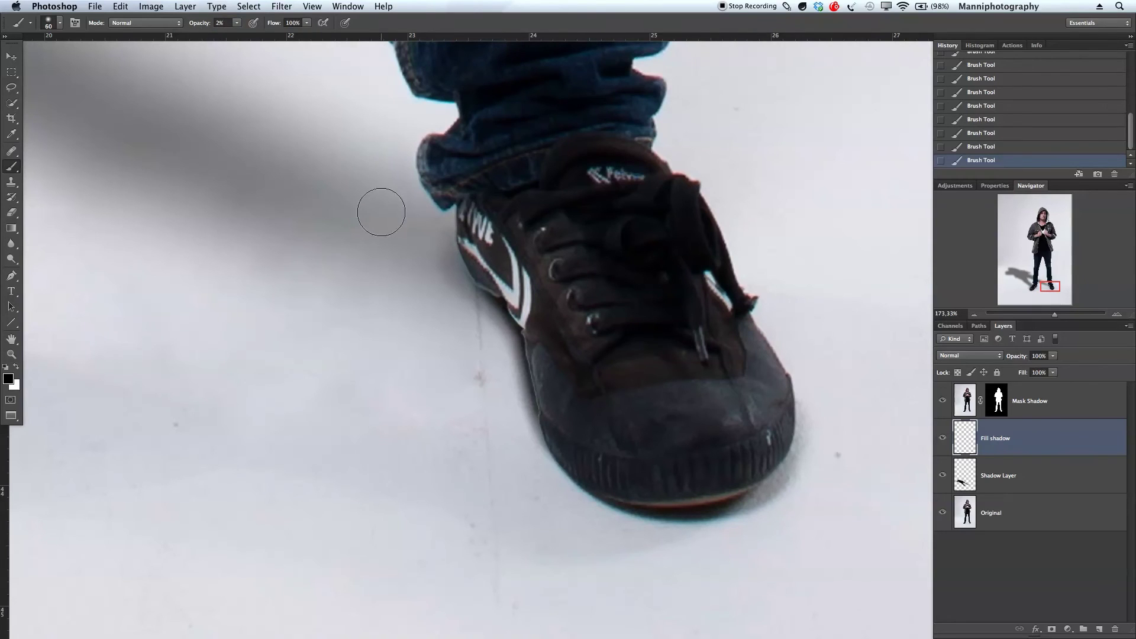
Step: Resize the brush to 150 px for wider shading on the floor around both shoes
{"action": "left_click_drag", "start_coordinate": [1057, 317], "coordinate": [1047, 314]}
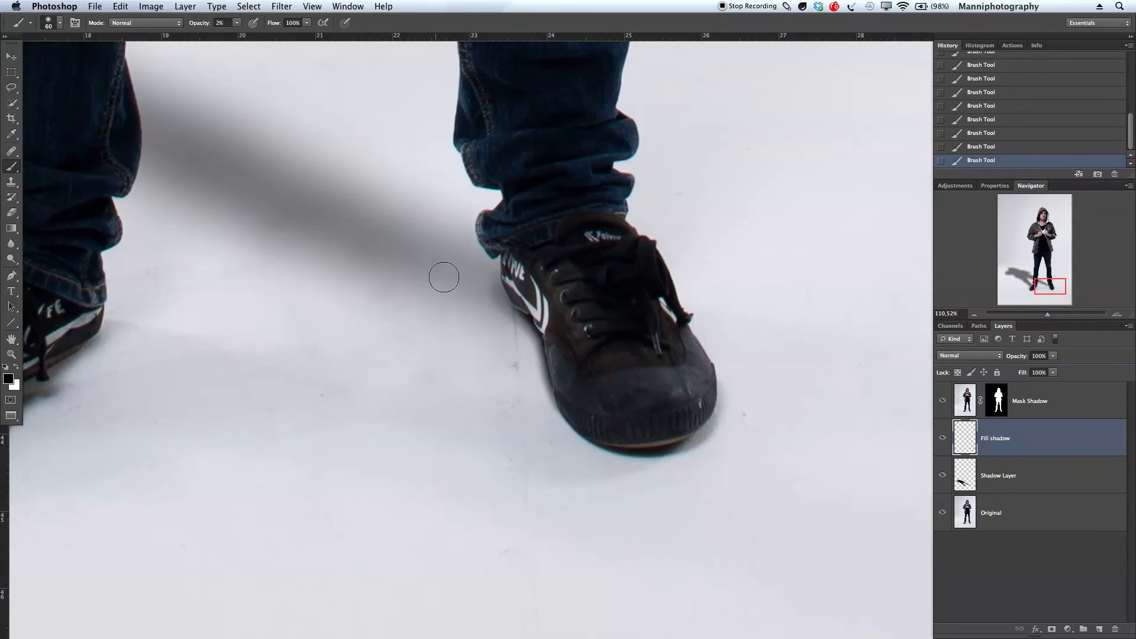
{"action": "key", "text": "bracketright"}
{"action": "key", "text": "bracketright"}
{"action": "key", "text": "bracketright"}
{"action": "key", "text": "bracketright"}
{"action": "key", "text": "bracketright"}
{"action": "key", "text": "bracketright"}
{"action": "key", "text": "z"}
{"action": "left_click_drag", "start_coordinate": [816, 281], "coordinate": [756, 322]}
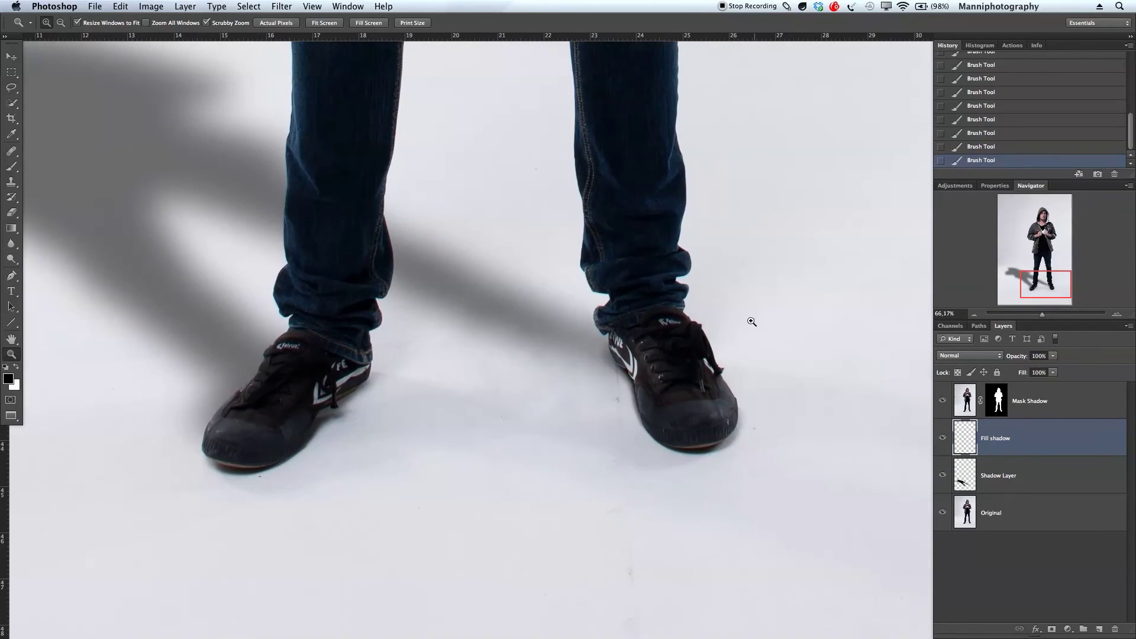
{"action": "key", "text": "b"}
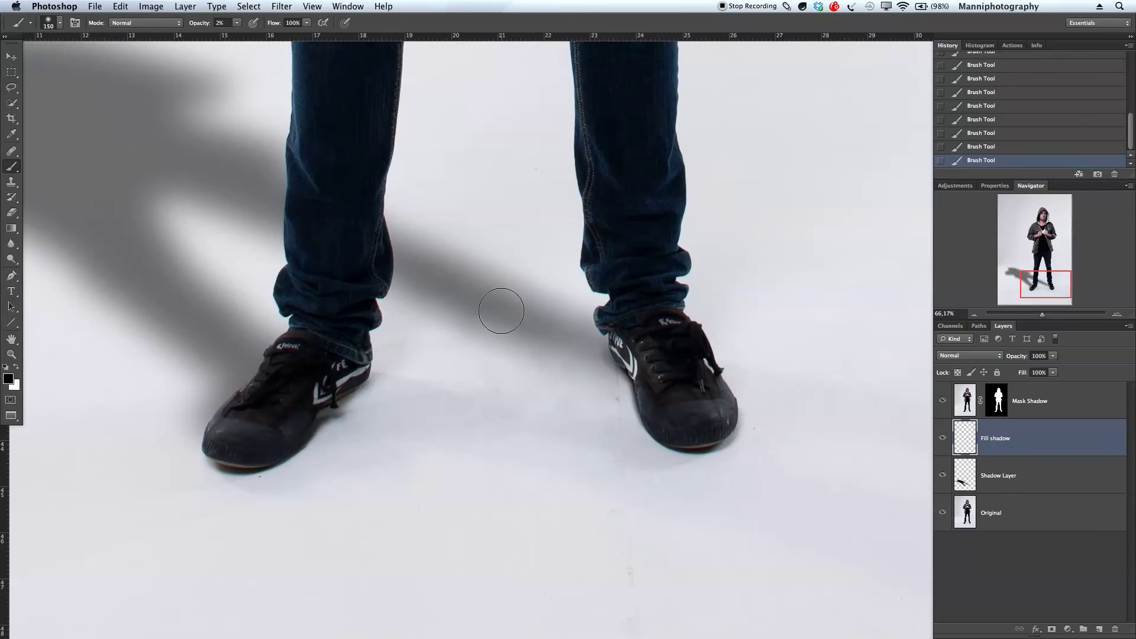
{"action": "key", "text": "bracketleft"}
{"action": "key", "text": "bracketleft"}
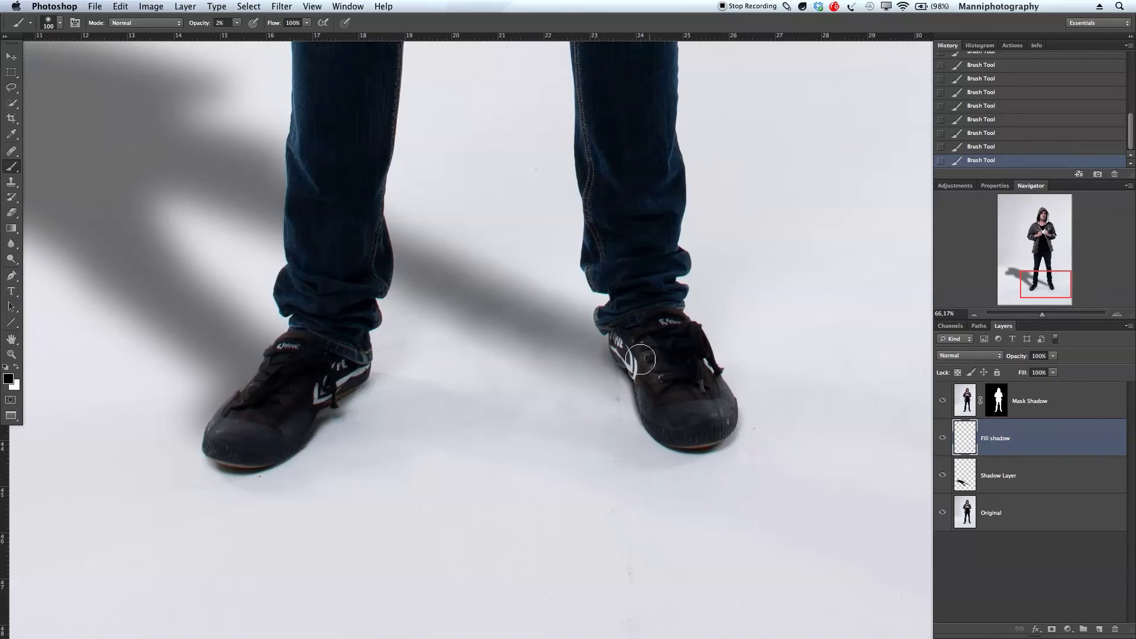
{"action": "key", "text": "bracketright"}
{"action": "key", "text": "bracketright"}
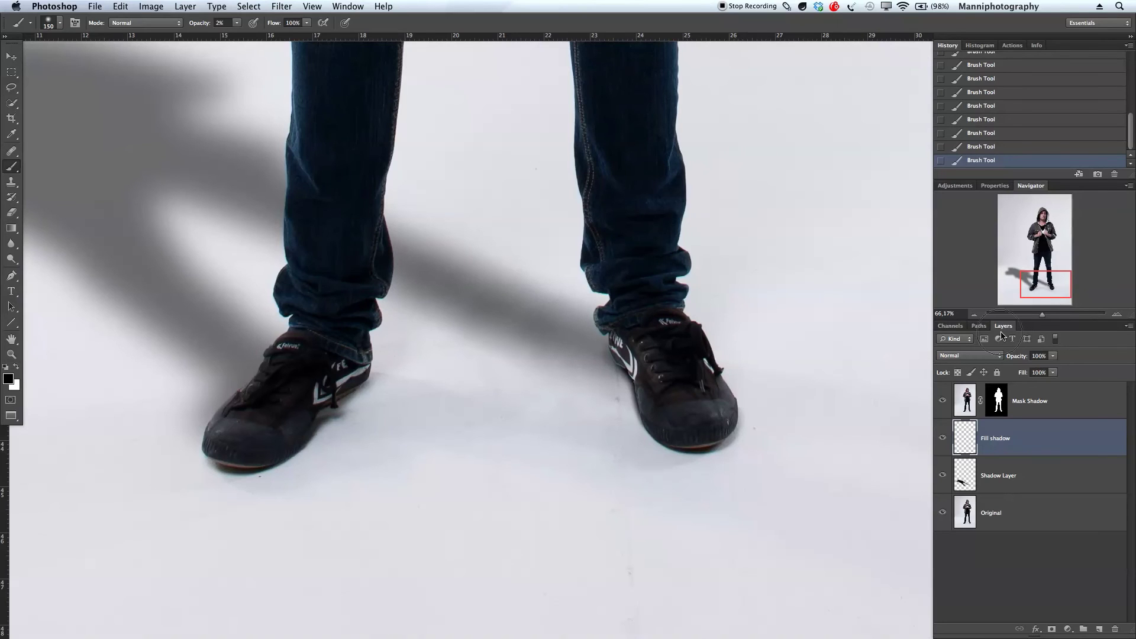
{"action": "left_click_drag", "start_coordinate": [1042, 320], "coordinate": [1036, 320]}
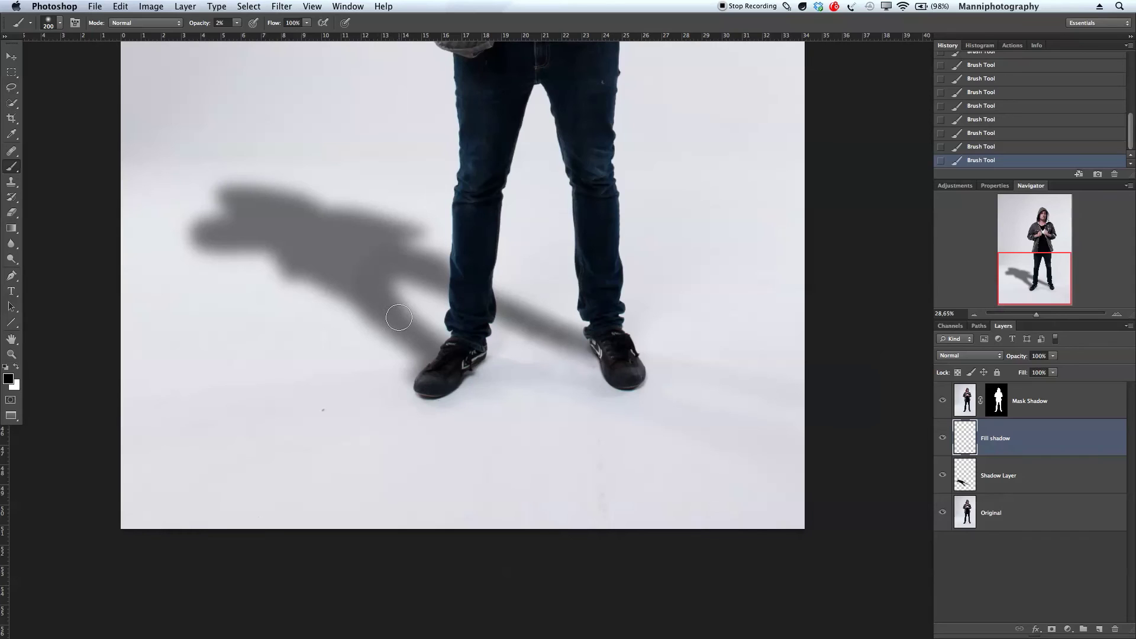
{"action": "key", "text": "bracketright"}
{"action": "key", "text": "bracketright"}
{"action": "key", "text": "bracketright"}
{"action": "key", "text": "bracketleft"}
{"action": "key", "text": "bracketleft"}
{"action": "key", "text": "bracketleft"}
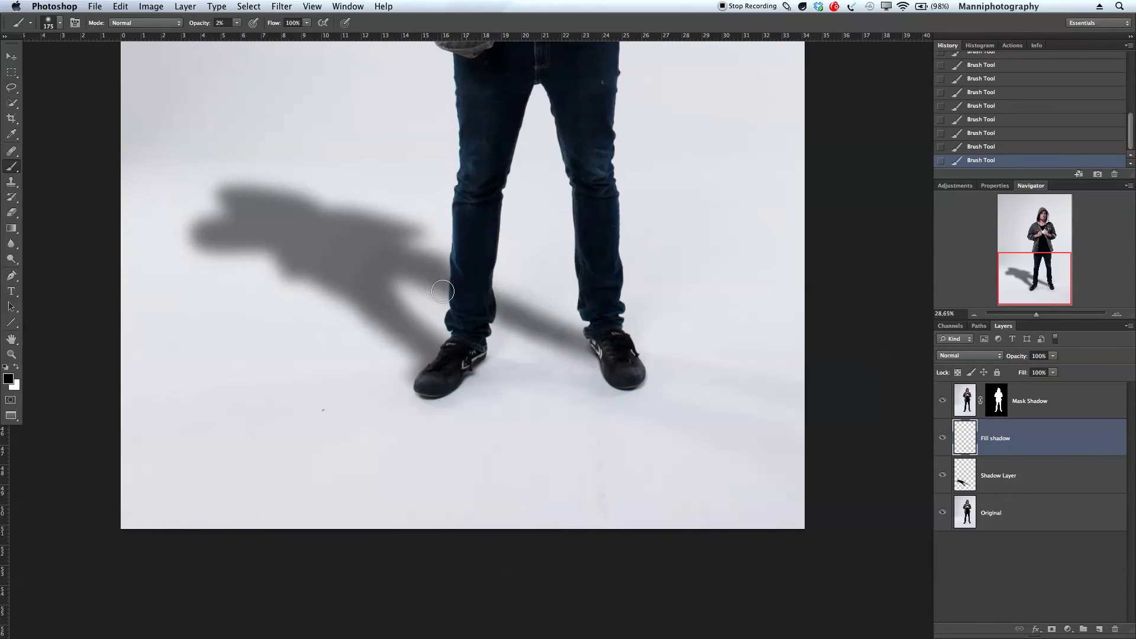
{"action": "key", "text": "bracketright"}
{"action": "key", "text": "bracketright"}
{"action": "key", "text": "bracketright"}
{"action": "key", "text": "bracketright"}
{"action": "key", "text": "bracketright"}
{"action": "key", "text": "bracketright"}
{"action": "key", "text": "bracketright"}
Step: Add a linear black-to-white Gradient Overlay to the Shadow Layer and open its settings
{"action": "key", "text": "z"}
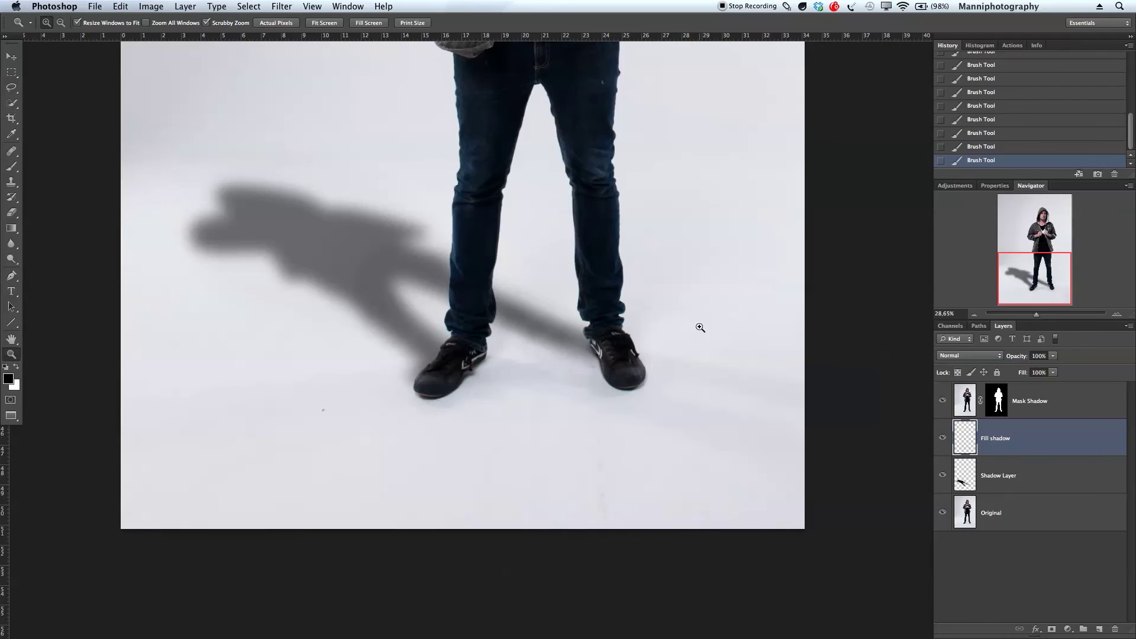
{"action": "scroll", "coordinate": [699, 327], "scroll_direction": "down", "scroll_amount": 5}
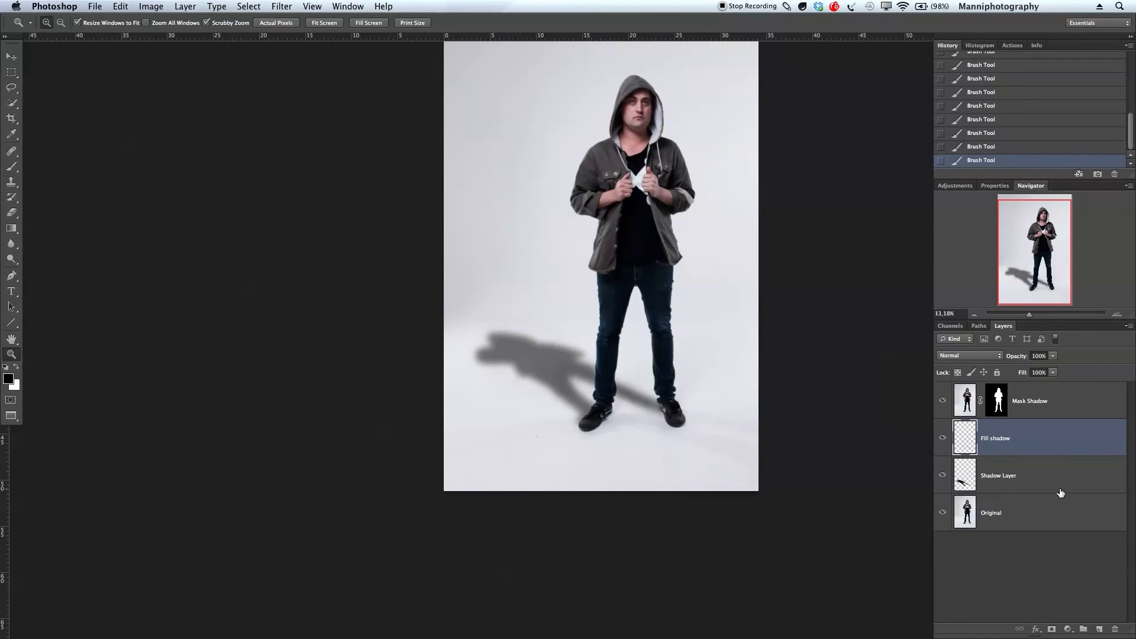
{"action": "left_click", "coordinate": [1065, 482]}
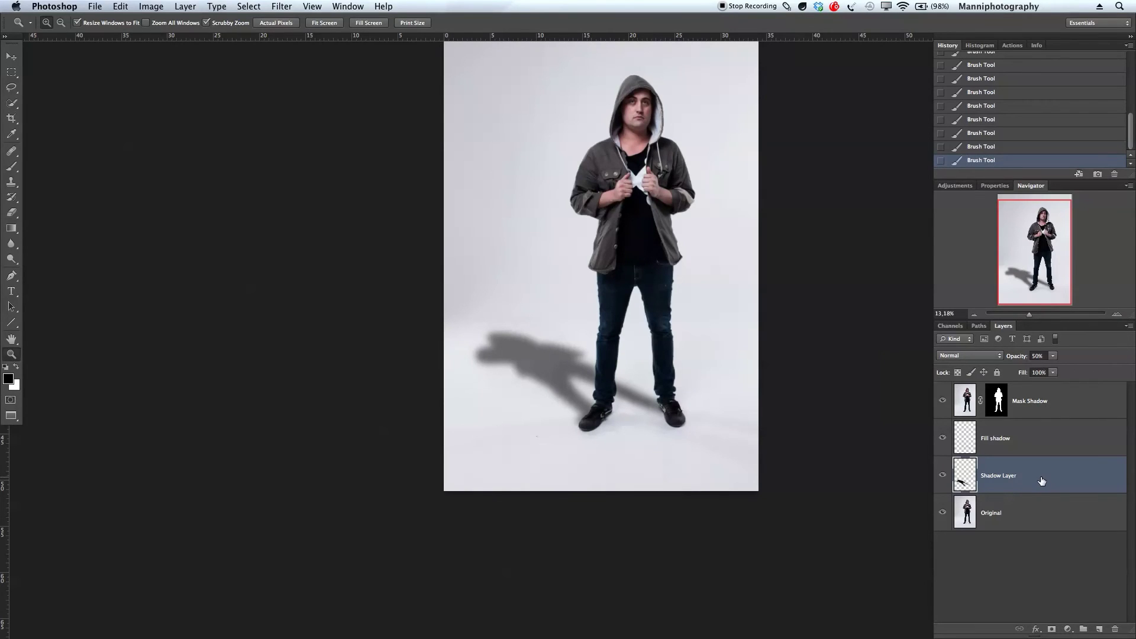
{"action": "double_click", "coordinate": [1041, 481]}
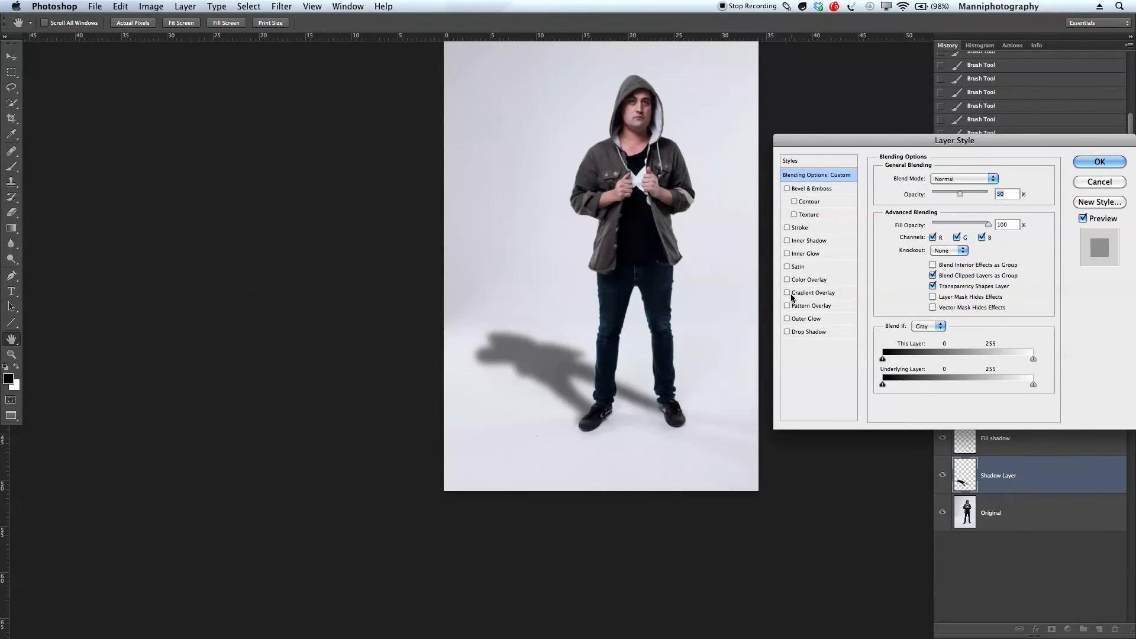
{"action": "left_click", "coordinate": [787, 293]}
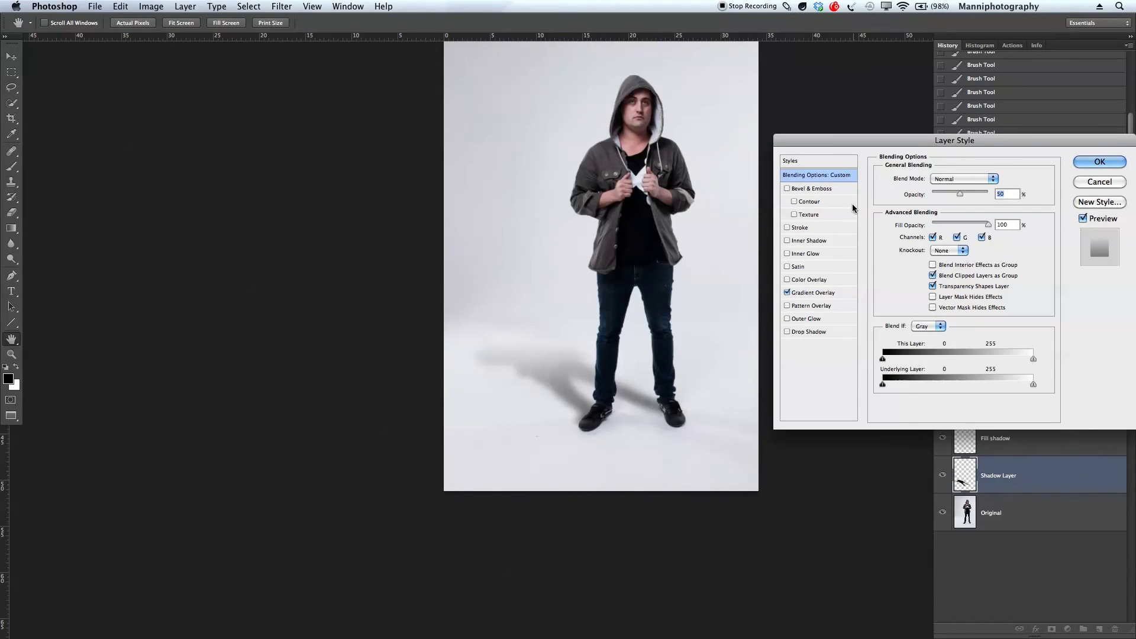
{"action": "left_click", "coordinate": [811, 293]}
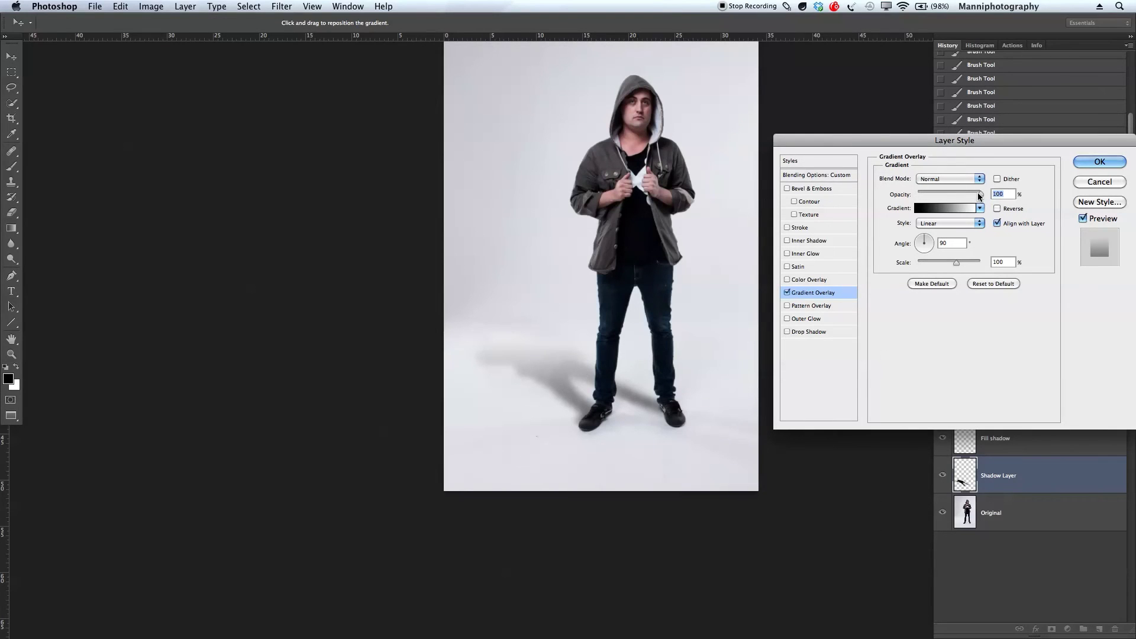
Step: Set the Gradient Overlay's angle to 133° and reduce its opacity to slightly below 50%, applying the layer style
{"action": "left_click_drag", "start_coordinate": [978, 195], "coordinate": [949, 197]}
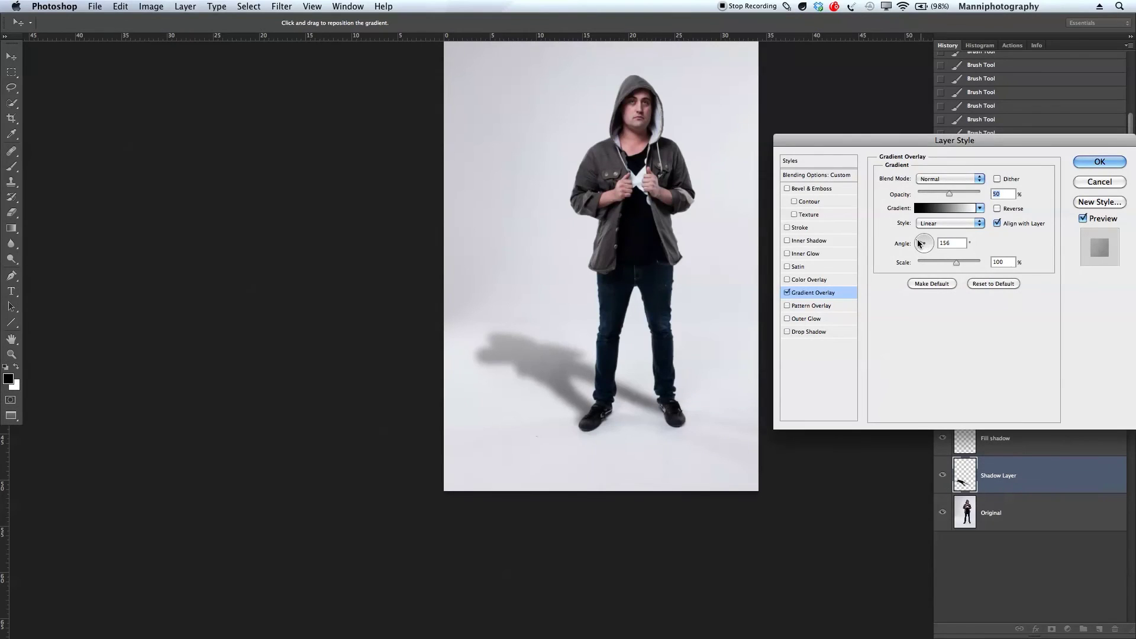
{"action": "left_click_drag", "start_coordinate": [919, 242], "coordinate": [919, 243]}
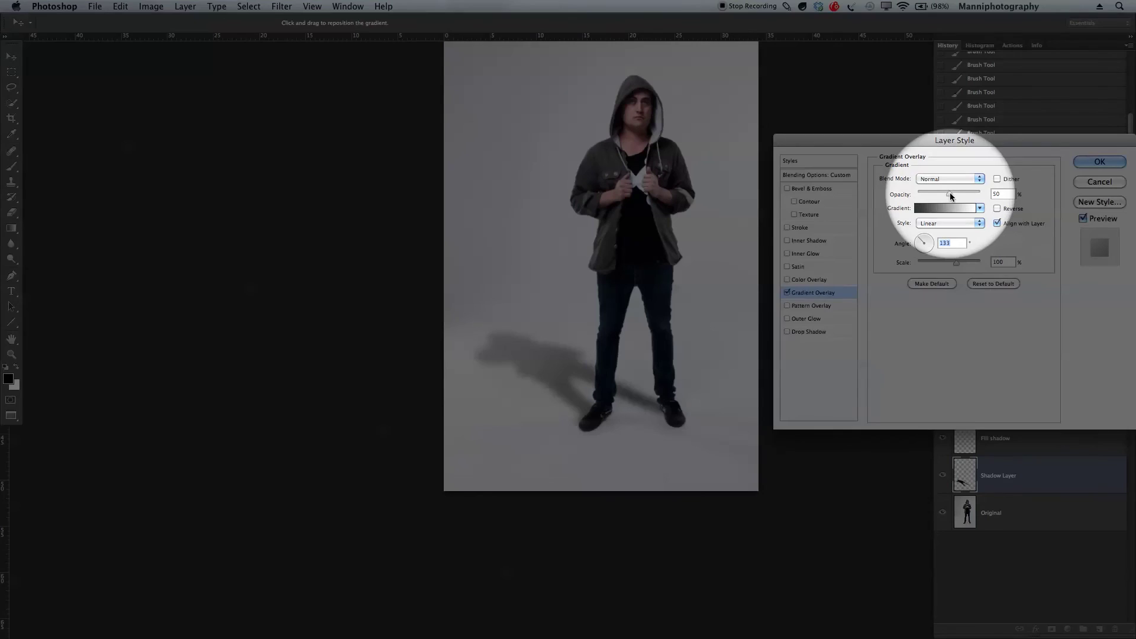
{"action": "left_click_drag", "start_coordinate": [950, 193], "coordinate": [943, 195]}
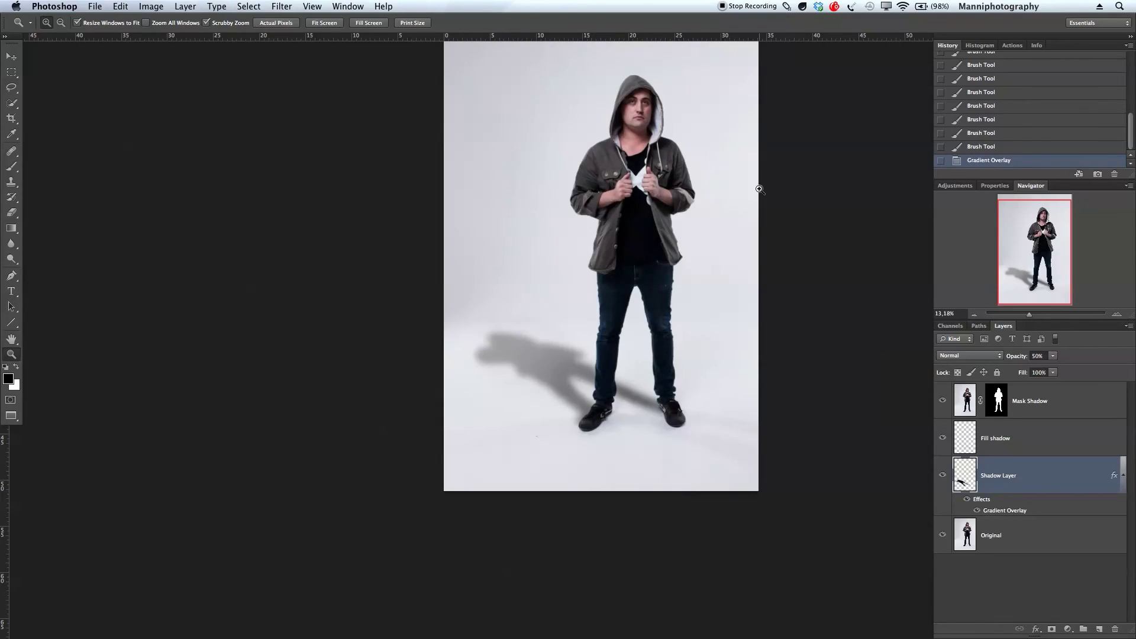
Step: Slightly lower the opacity of the Fill shadow layer to soften the painted contact shadows
{"action": "scroll", "coordinate": [664, 199], "scroll_direction": "right", "scroll_amount": 3}
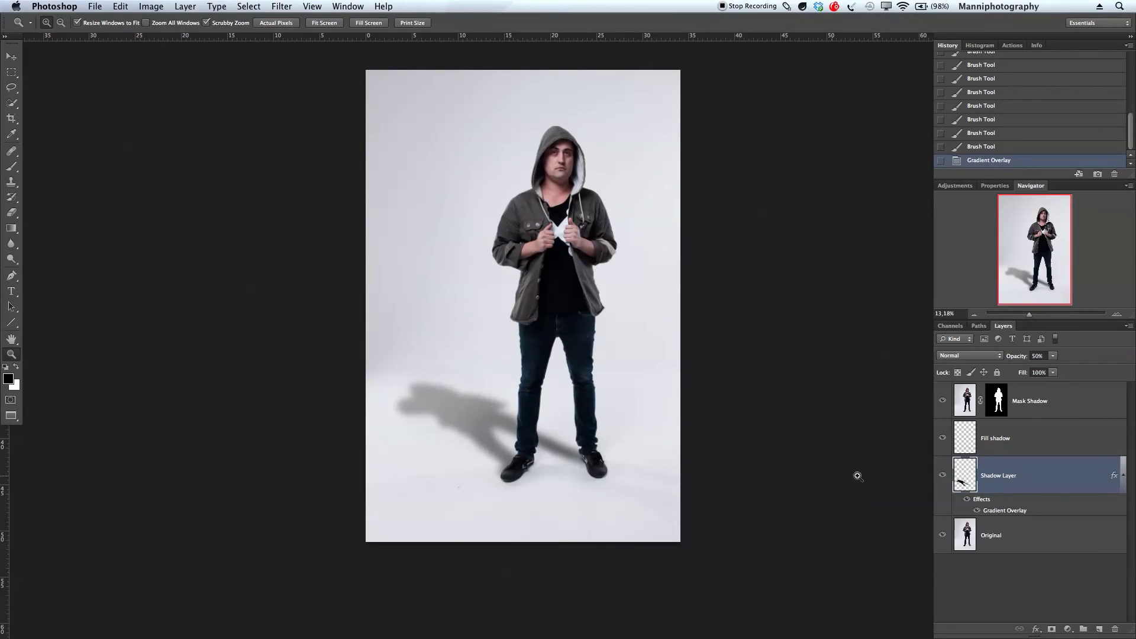
{"action": "left_click", "coordinate": [1034, 439]}
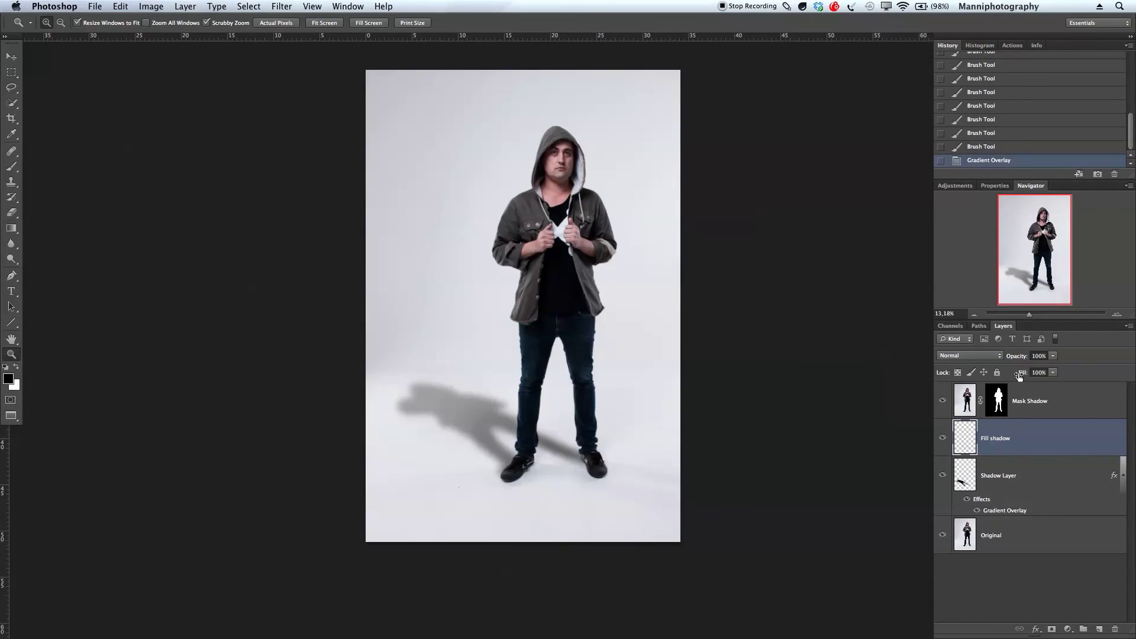
{"action": "left_click_drag", "start_coordinate": [1019, 360], "coordinate": [1008, 361]}
Step: Group the Mask Shadow, Fill shadow and Shadow Layer layers and rename the group "Shadow group"
{"action": "left_click", "coordinate": [1083, 405]}
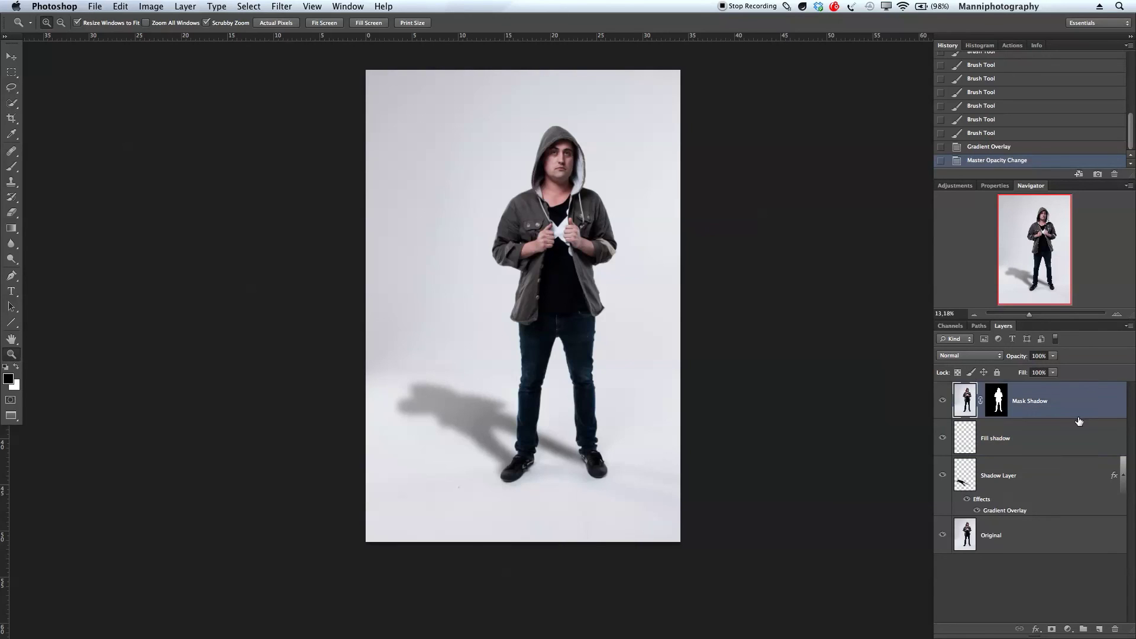
{"action": "left_click", "coordinate": [1068, 447], "text": "shift"}
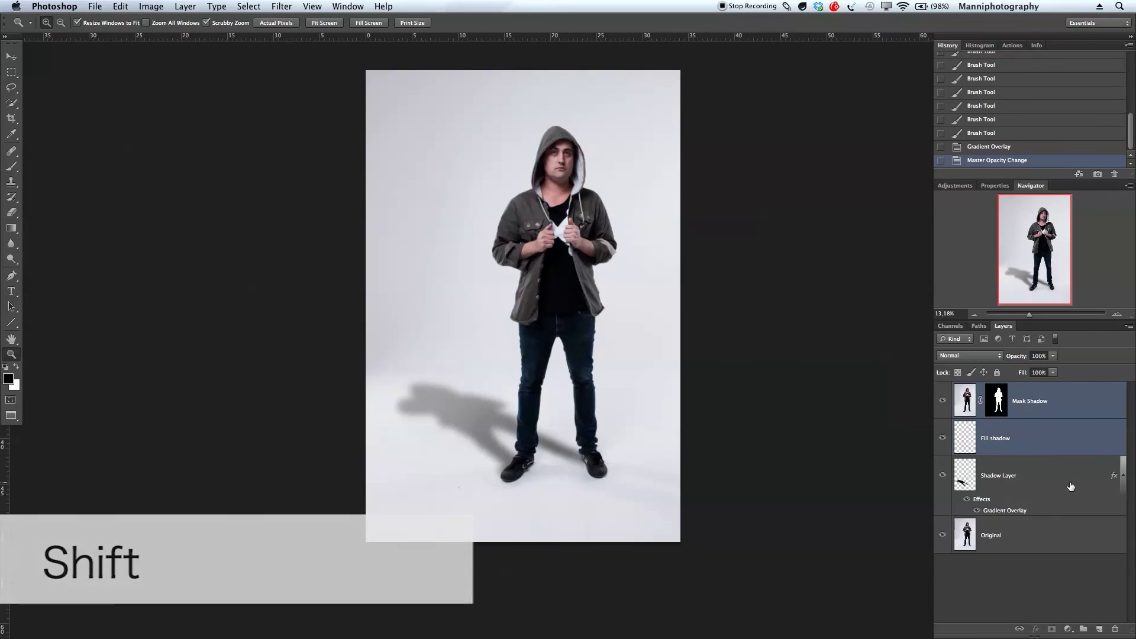
{"action": "left_click", "coordinate": [1070, 484], "text": "shift"}
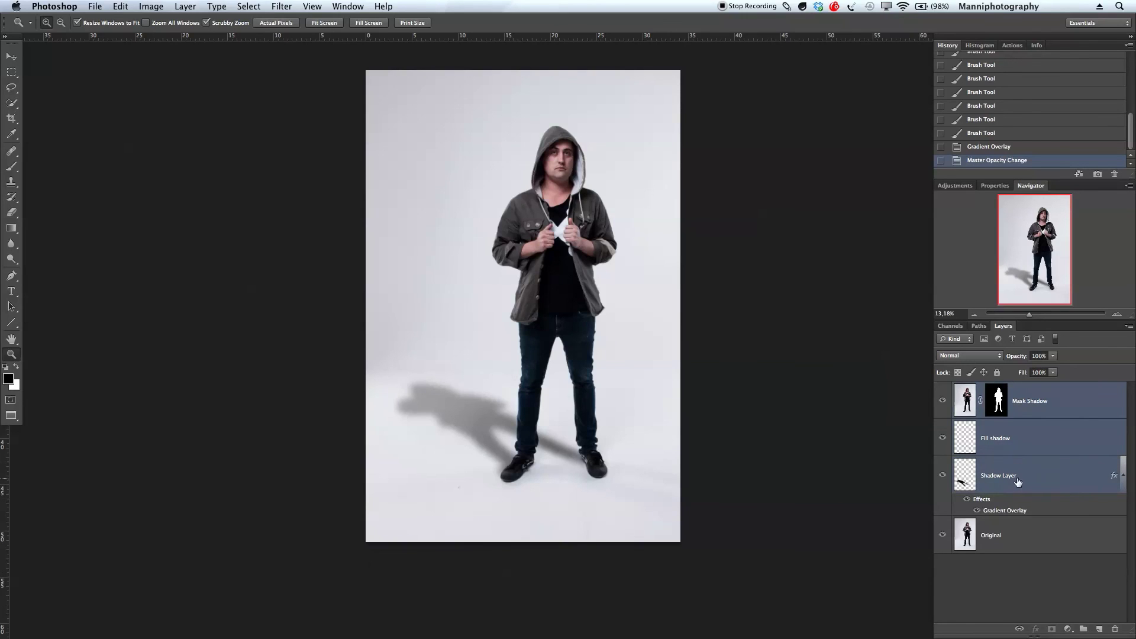
{"action": "key", "text": "super+g"}
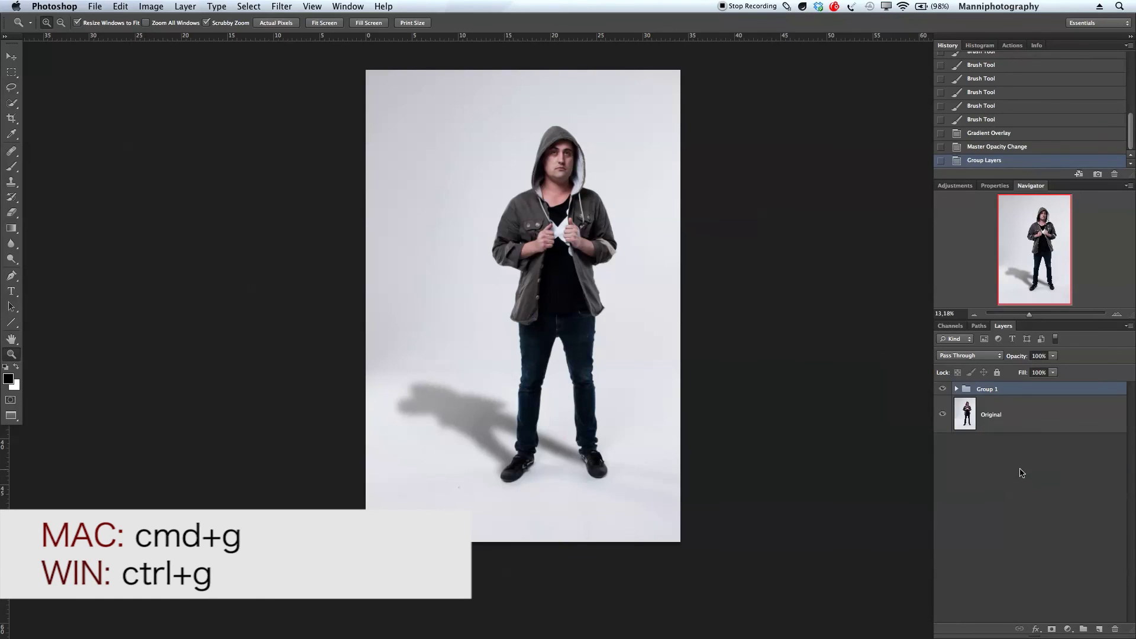
{"action": "double_click", "coordinate": [988, 390]}
{"action": "type", "text": "Shadow group"}
{"action": "key", "text": "Return"}
{"action": "left_click", "coordinate": [1007, 432]}
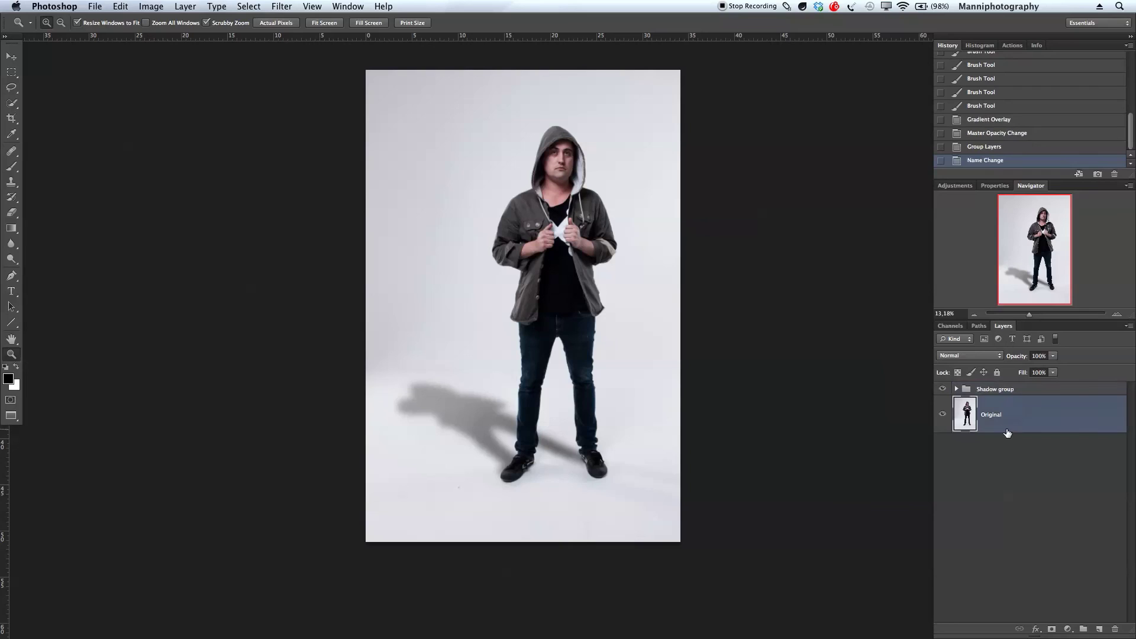
Step: Toggle the visibility of Shadow group twice to compare the photo with and without the shadow
{"action": "left_click", "coordinate": [942, 390]}
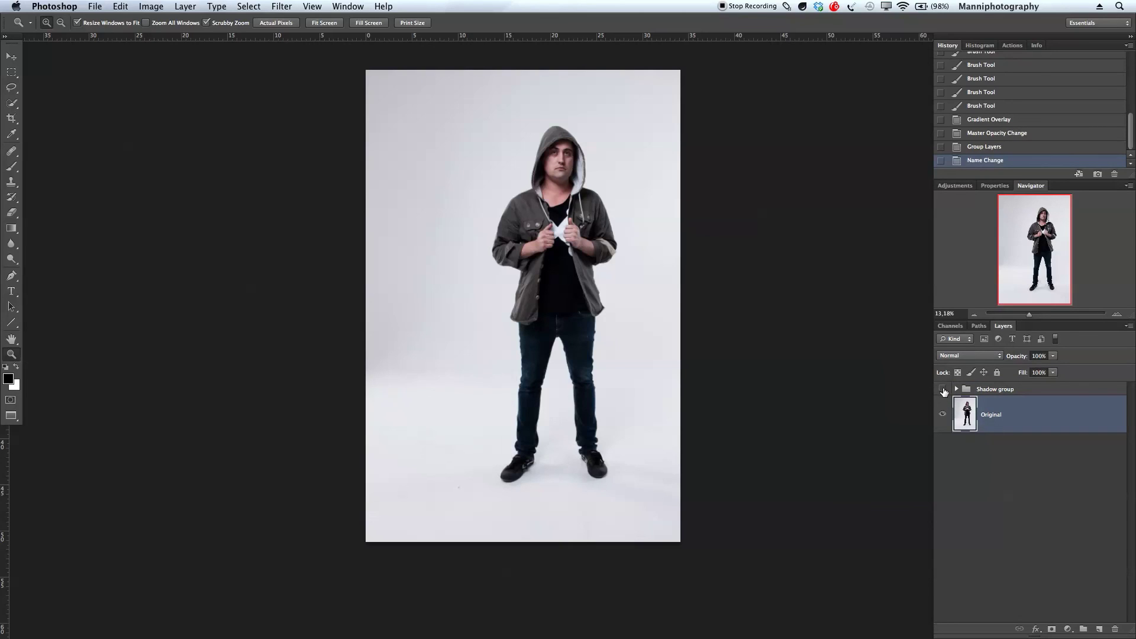
{"action": "left_click", "coordinate": [942, 390]}
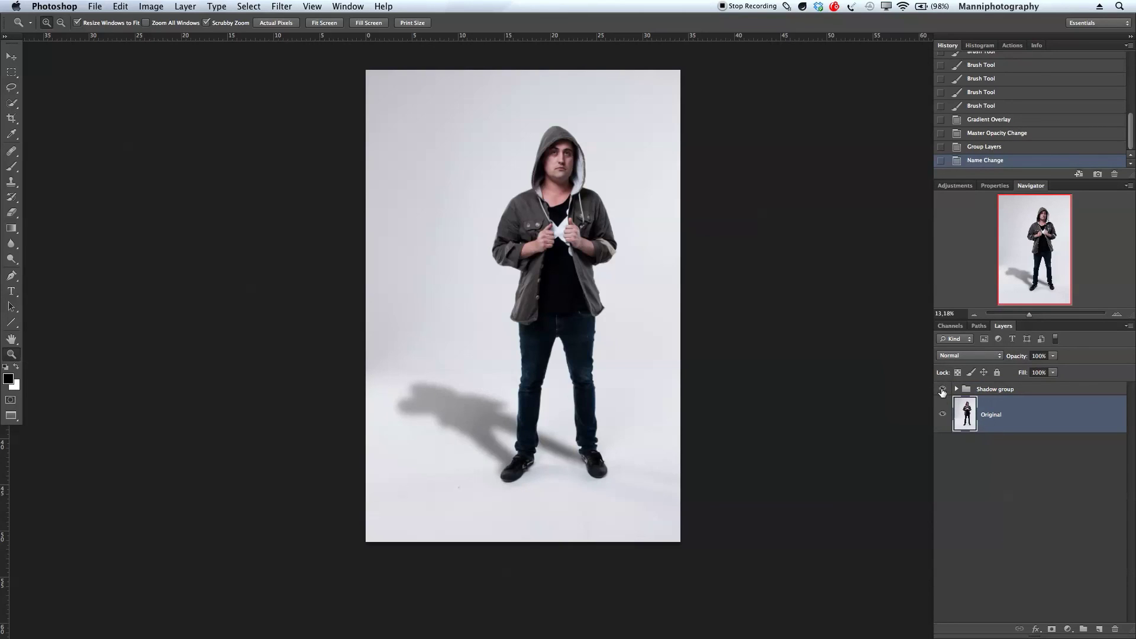
{"action": "left_click", "coordinate": [942, 389]}
{"action": "left_click", "coordinate": [943, 390]}
Step: Reduce the opacity of Shadow group to 54% and compare the photo with the group hidden and shown
{"action": "left_click", "coordinate": [1022, 388]}
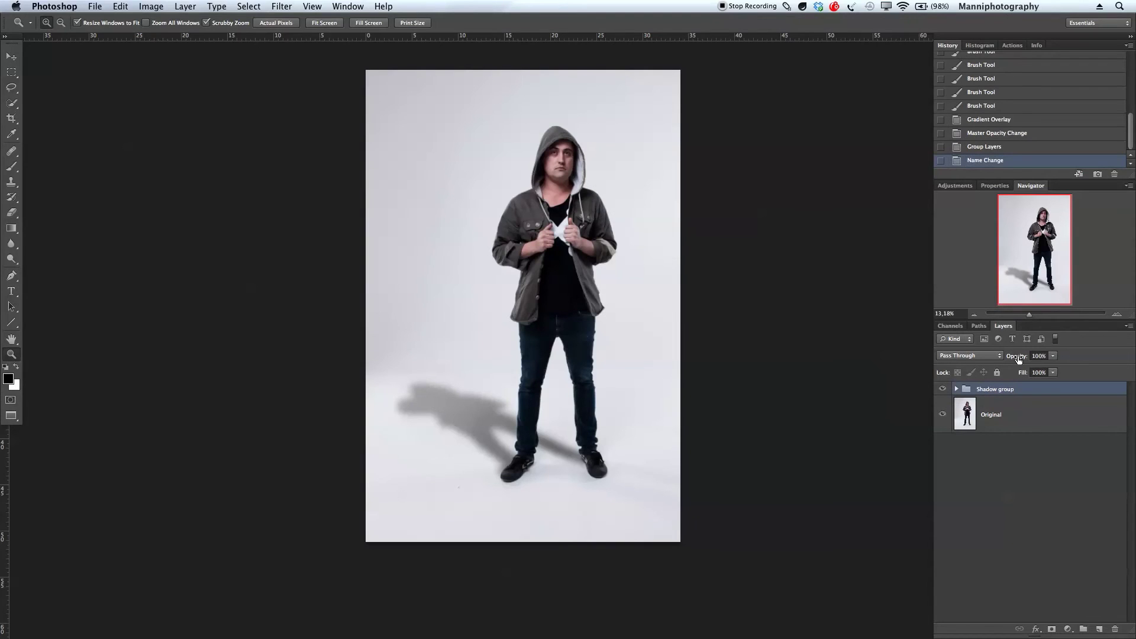
{"action": "left_click_drag", "start_coordinate": [1018, 359], "coordinate": [990, 366]}
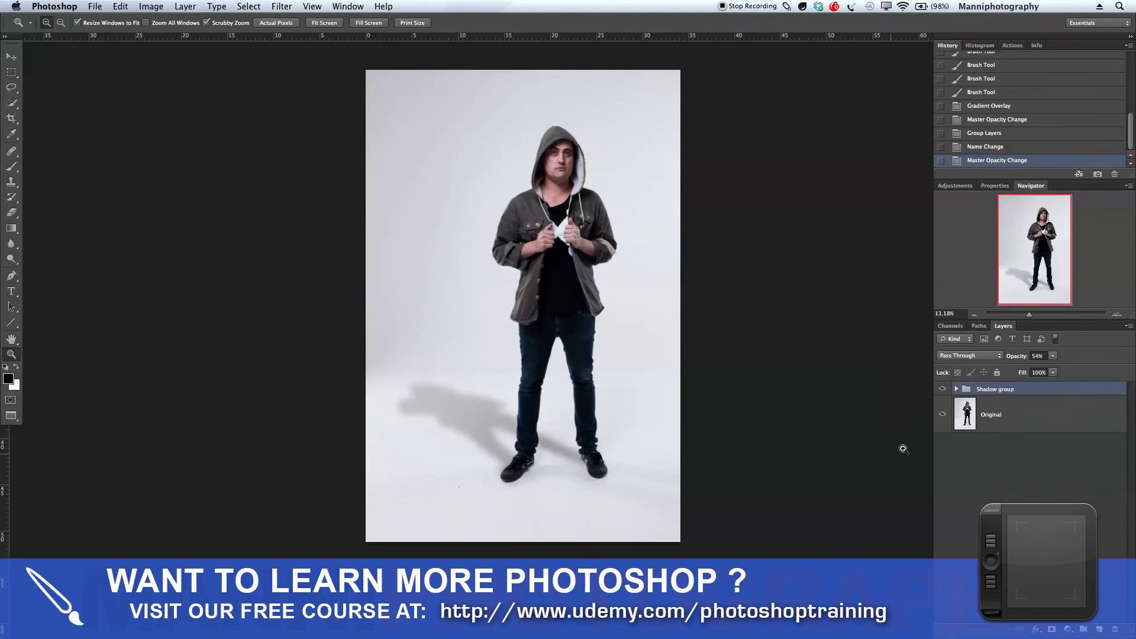
{"action": "left_click", "coordinate": [943, 389]}
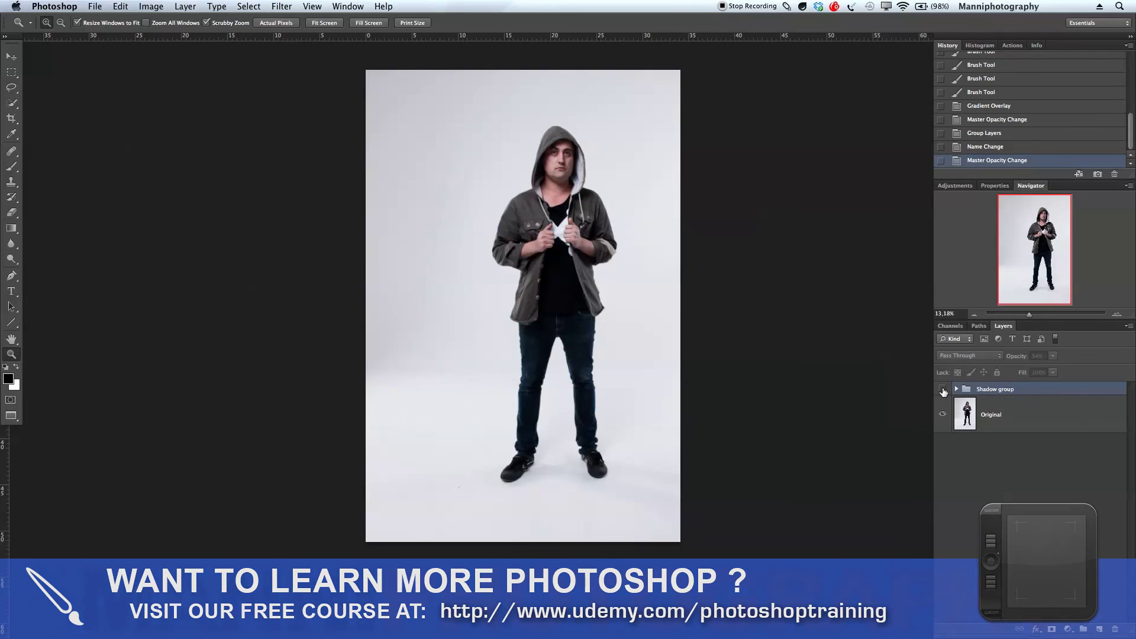
{"action": "left_click", "coordinate": [942, 388]}
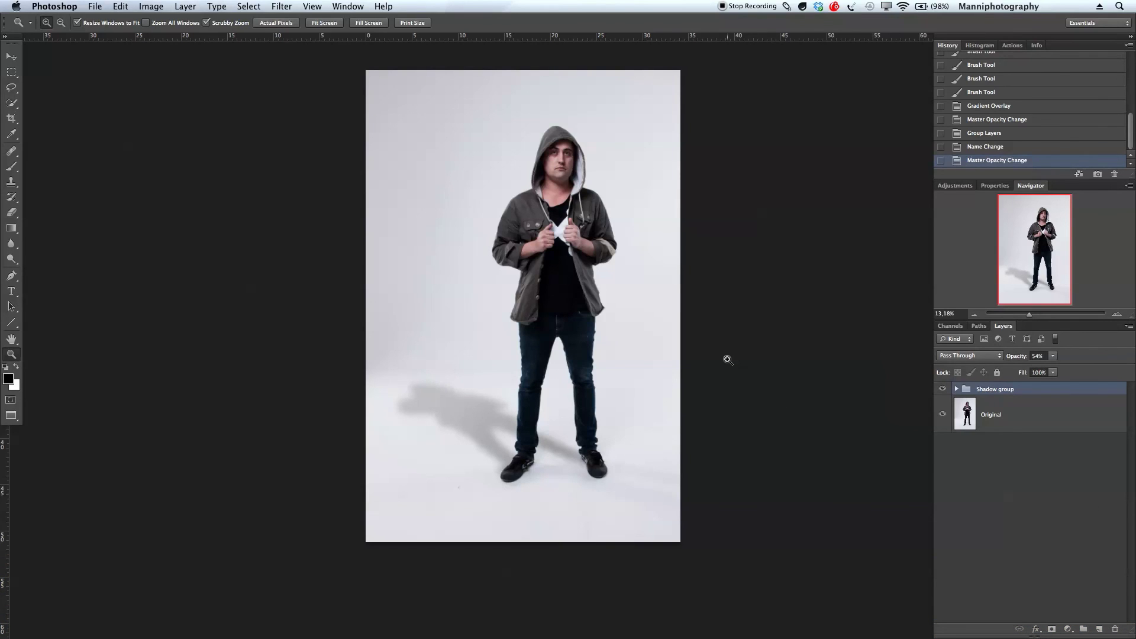